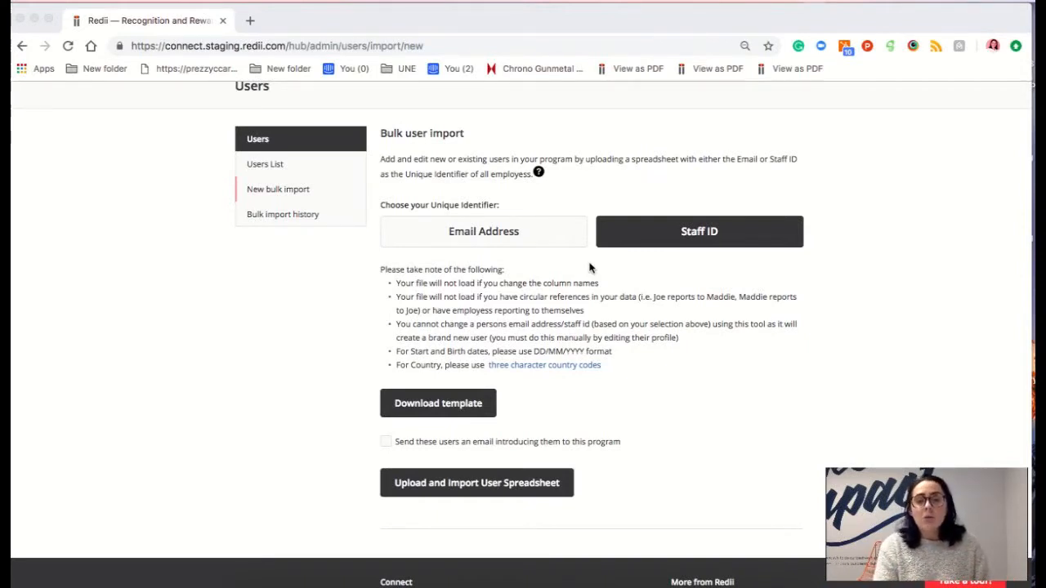
# - Try Email Address and Staff ID alternately as the unique identifier for the bulk user import
pyautogui.click(514, 231)
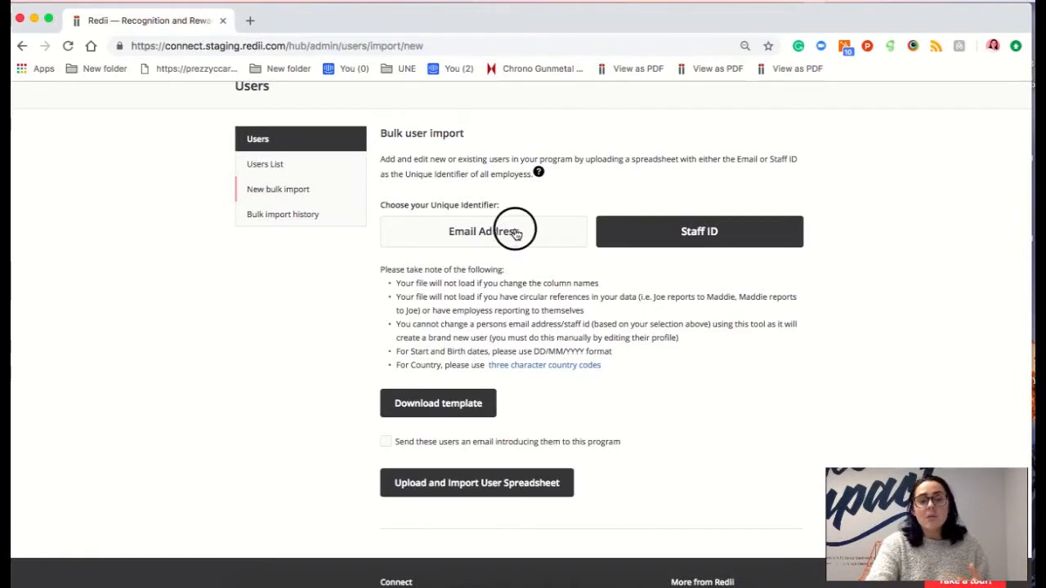
pyautogui.click(787, 233)
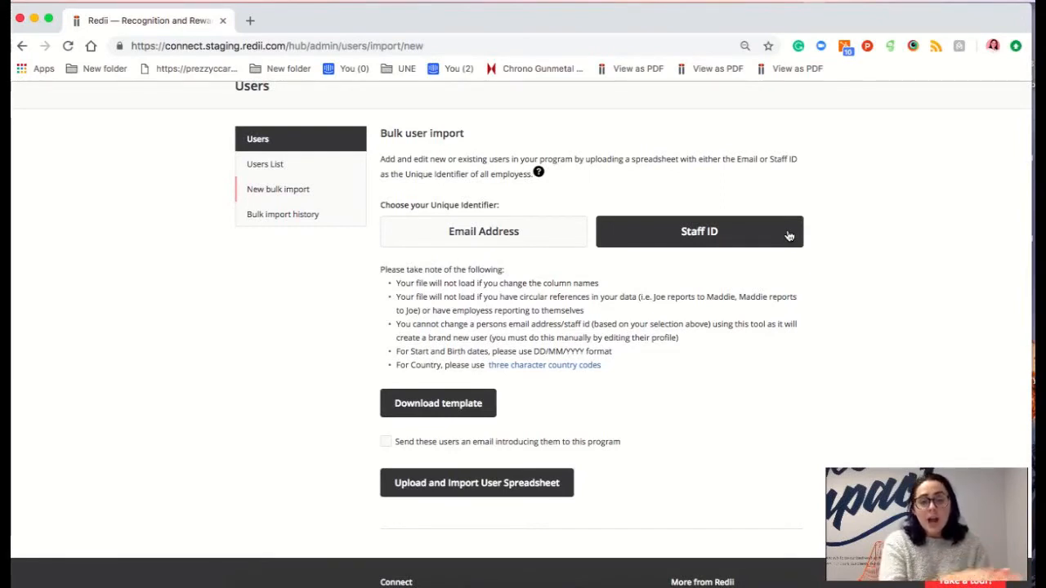
pyautogui.click(548, 232)
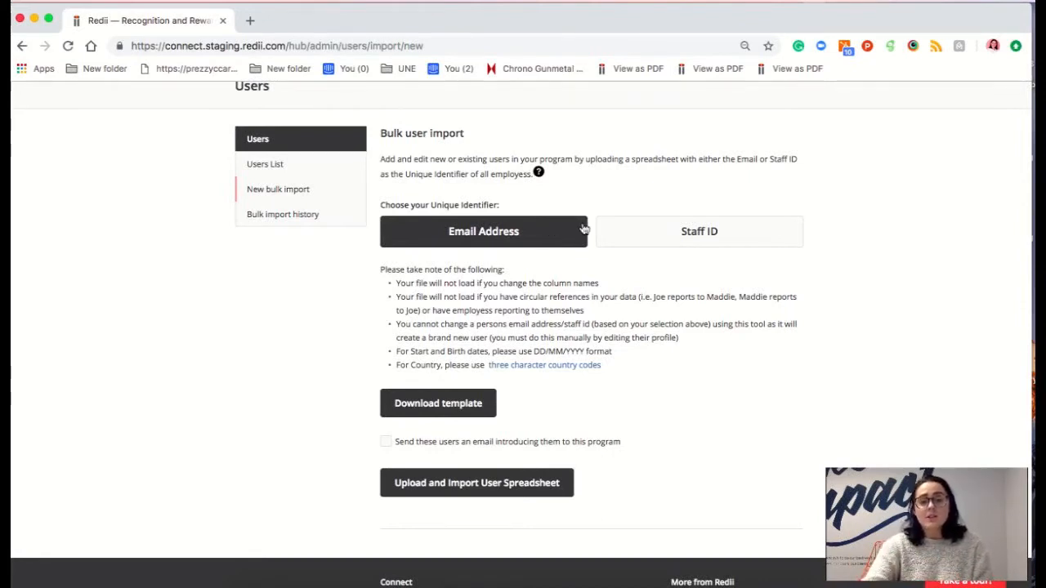
pyautogui.click(662, 231)
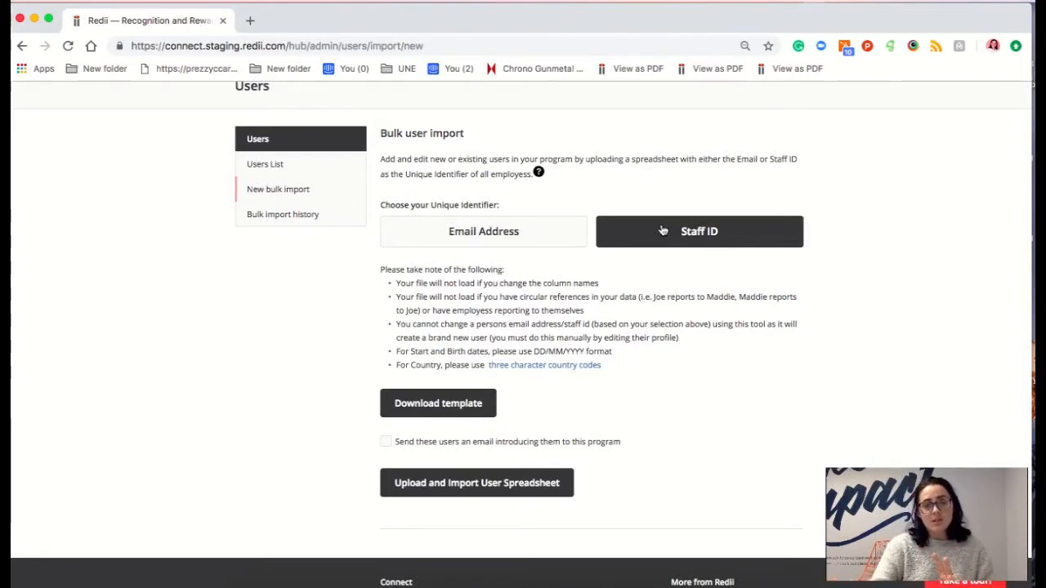
pyautogui.click(532, 234)
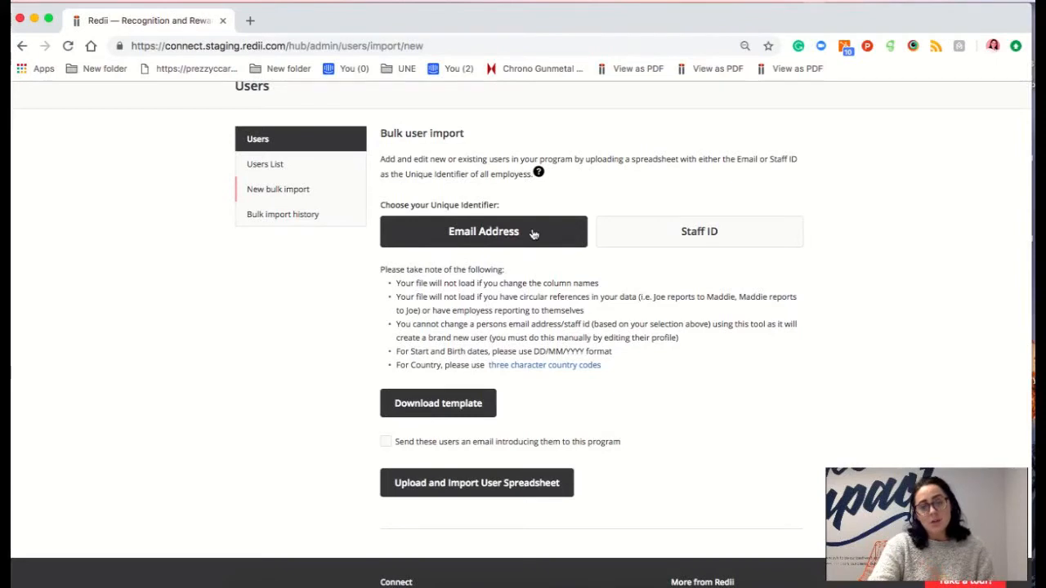
pyautogui.click(689, 232)
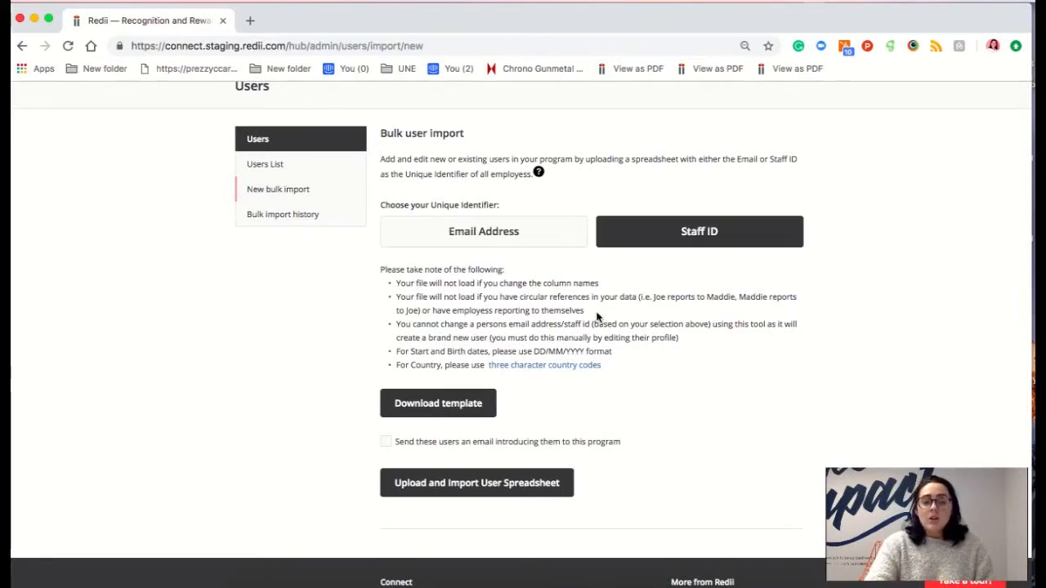
pyautogui.scroll(-1, 596, 317)
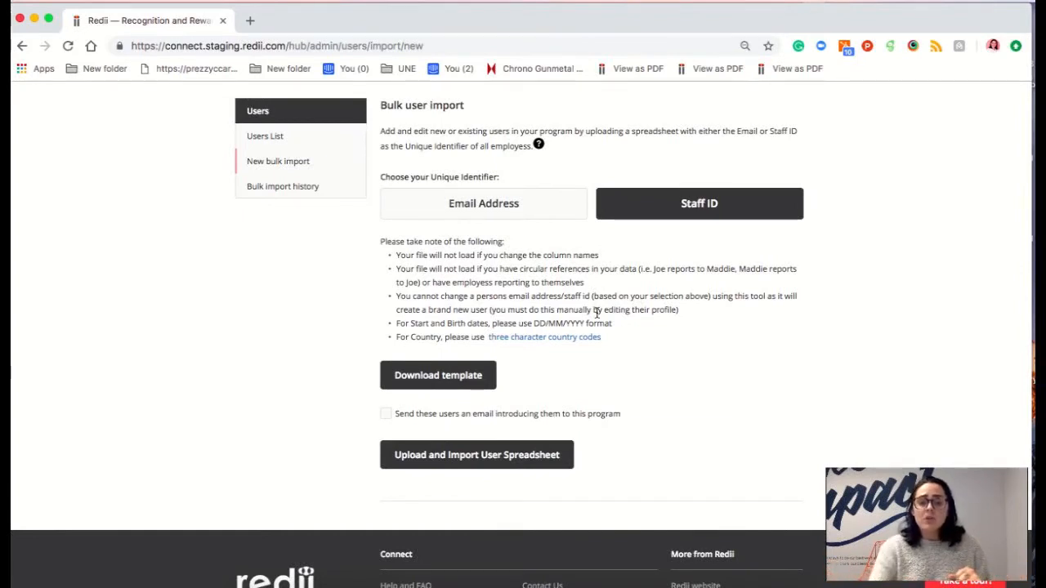
pyautogui.scroll(-1, 596, 314)
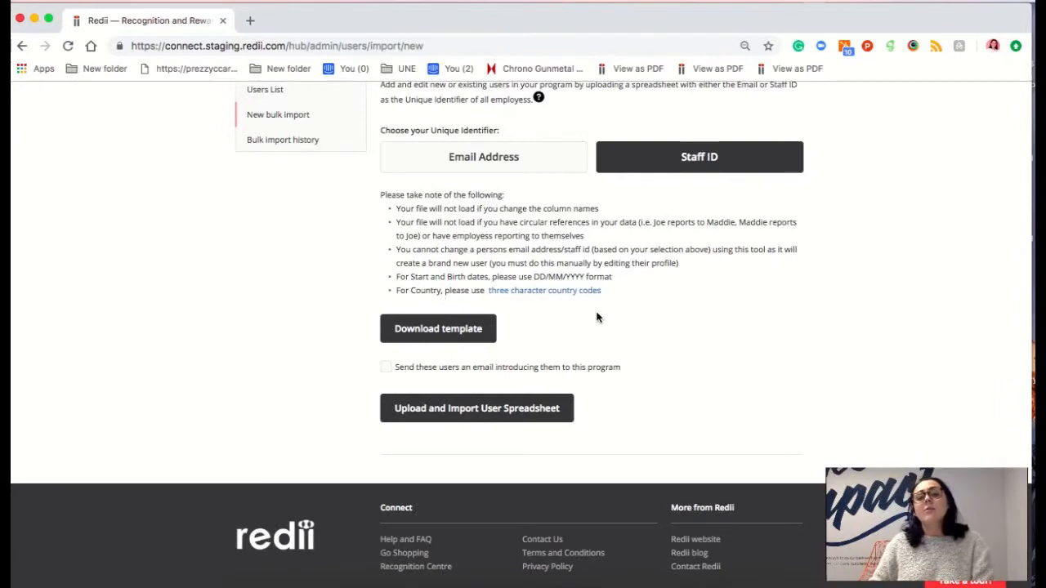
pyautogui.click(504, 158)
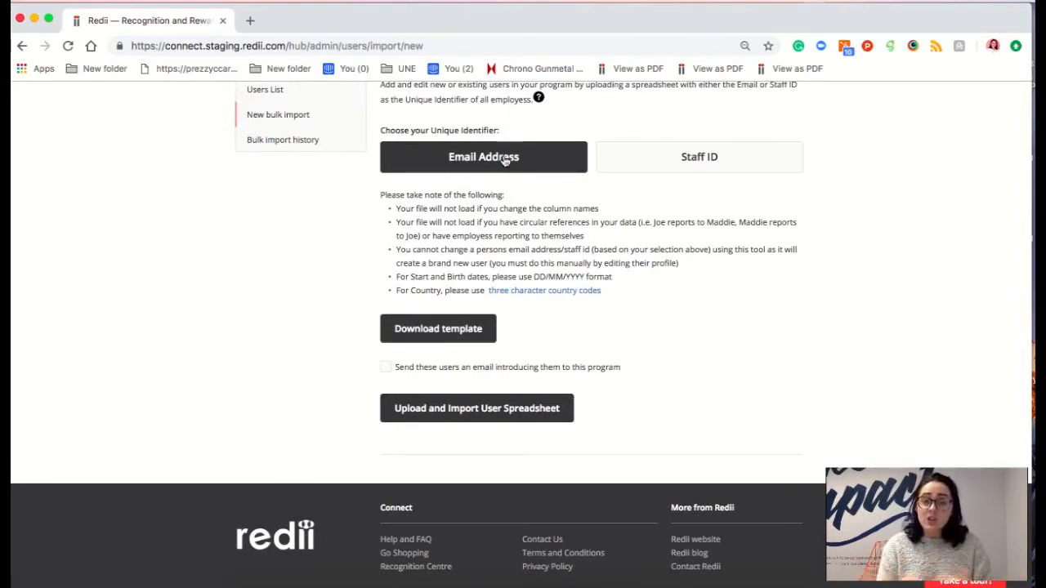
# - Download the bulk import template with Staff ID as the unique identifier and open the CSV in Excel
pyautogui.click(702, 153)
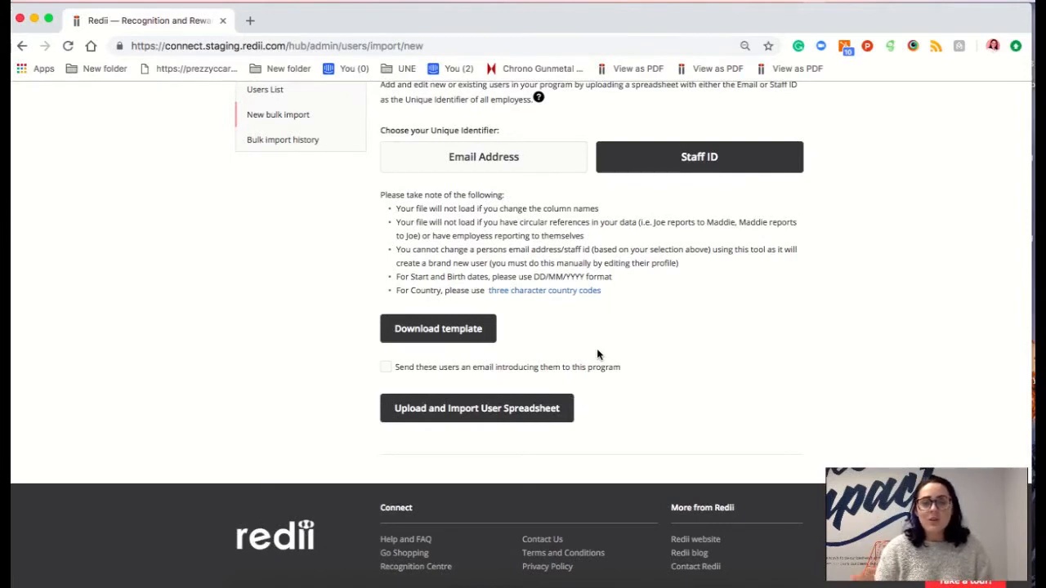
pyautogui.click(457, 330)
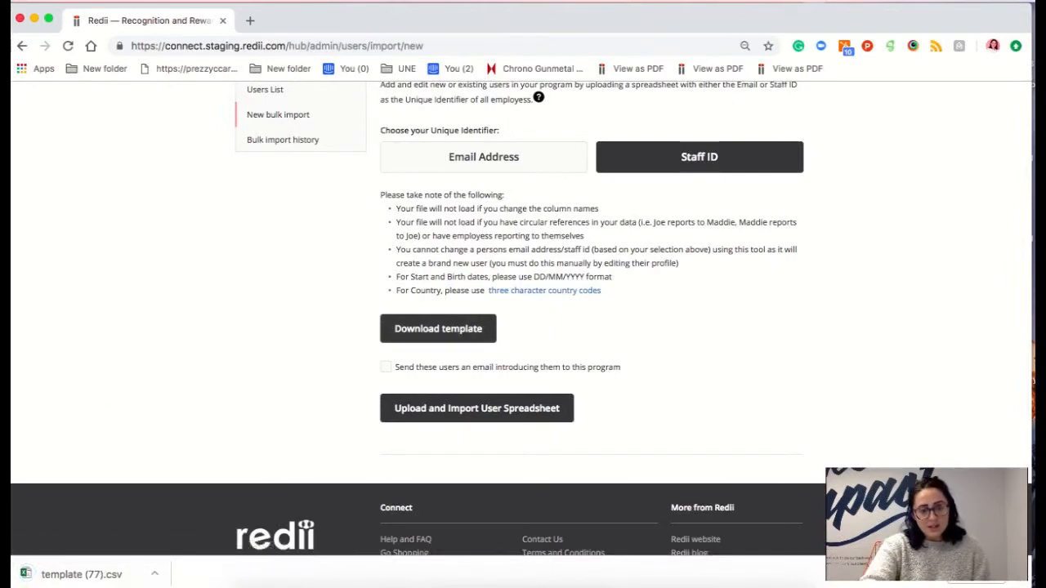
pyautogui.click(77, 576)
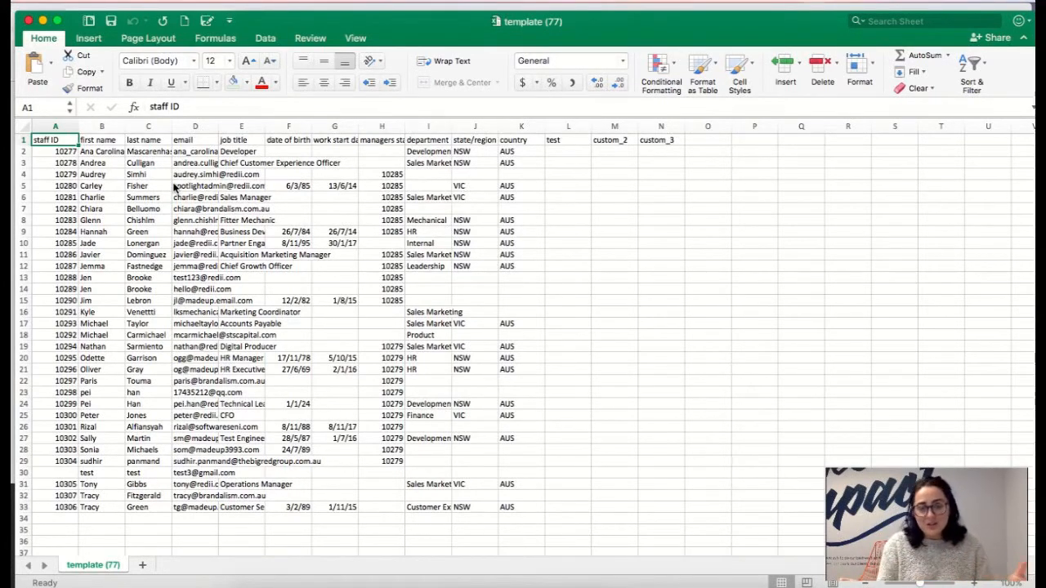
# - Auto-fit the width of all columns in the template sheet to their contents
pyautogui.click(22, 124)
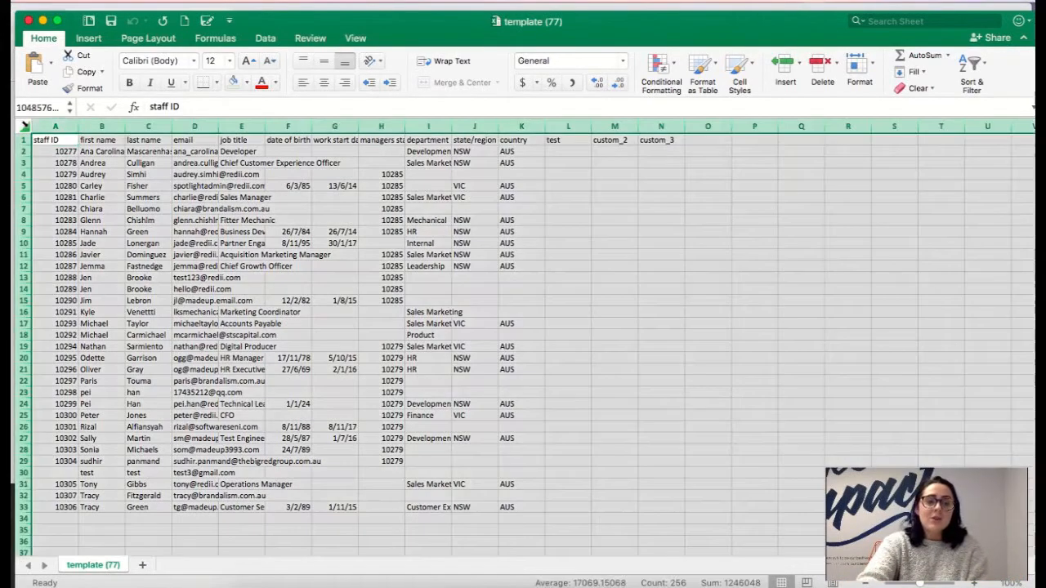
pyautogui.click(79, 127)
pyautogui.doubleClick(79, 126)
pyautogui.click(135, 208)
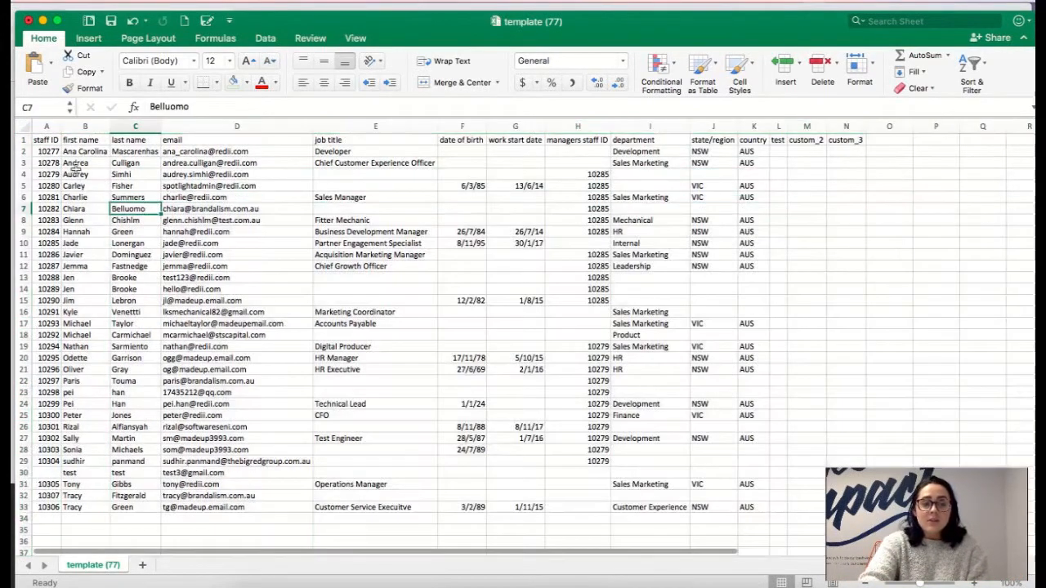
# - Review the staff ID and managers staff ID columns in the user list
pyautogui.click(45, 125)
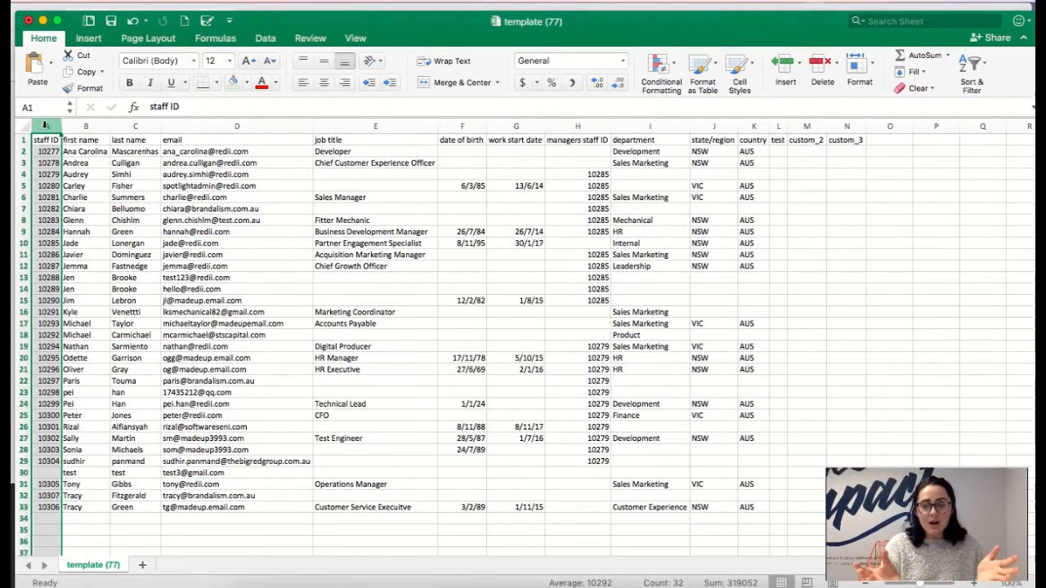
pyautogui.click(200, 153)
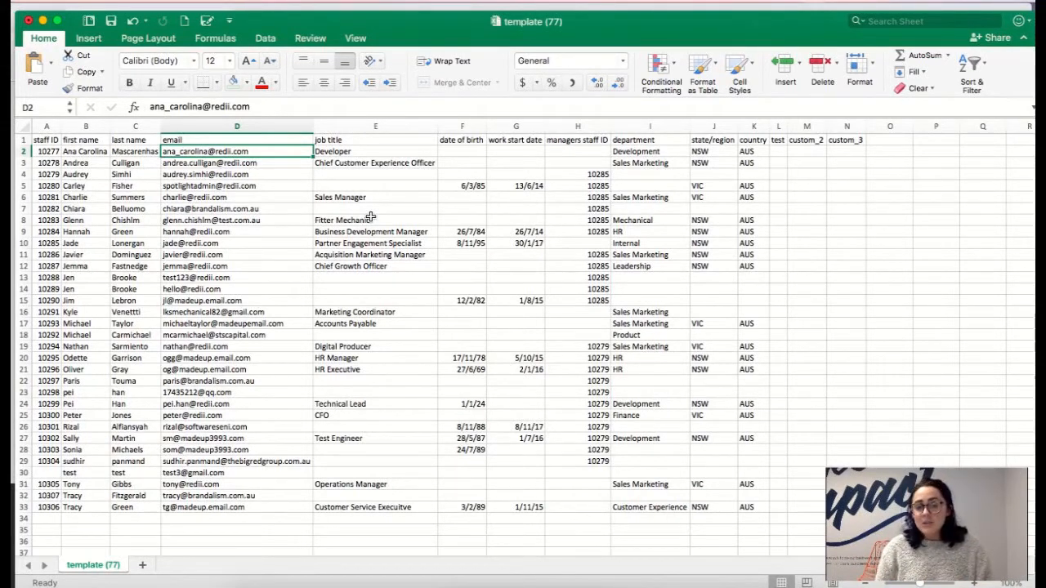
pyautogui.click(578, 128)
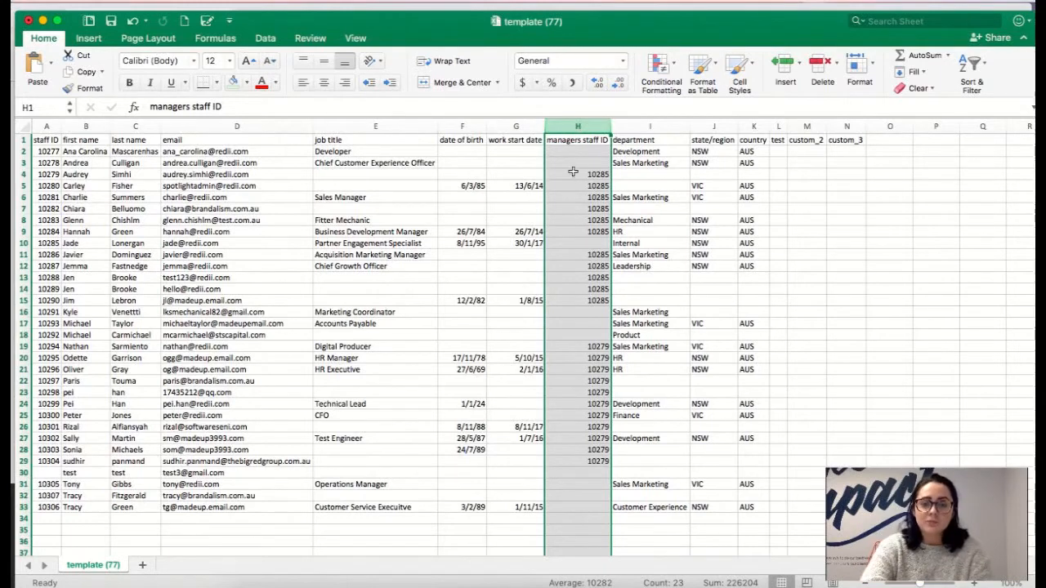
pyautogui.click(562, 233)
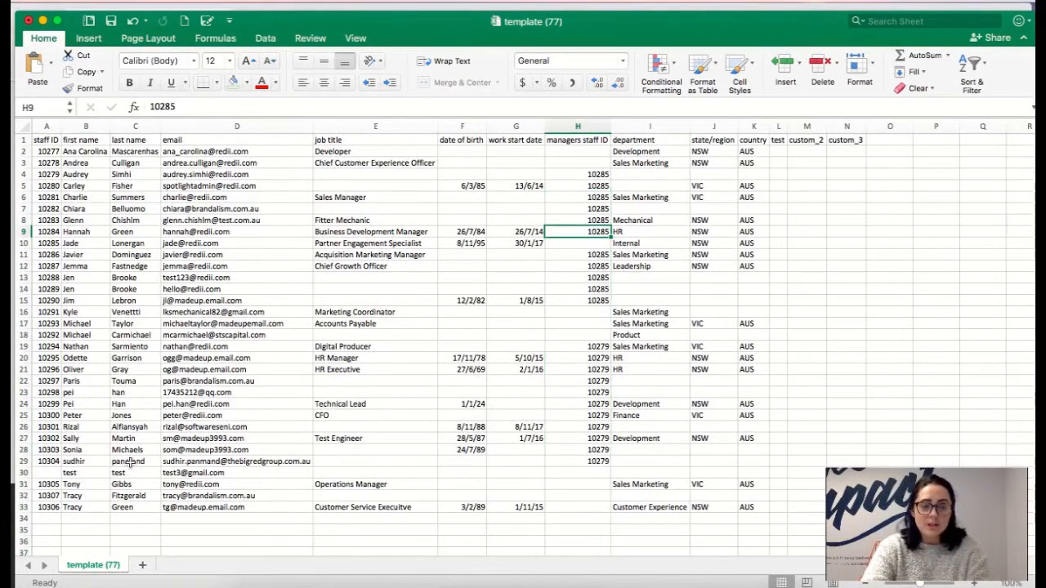
pyautogui.click(155, 495)
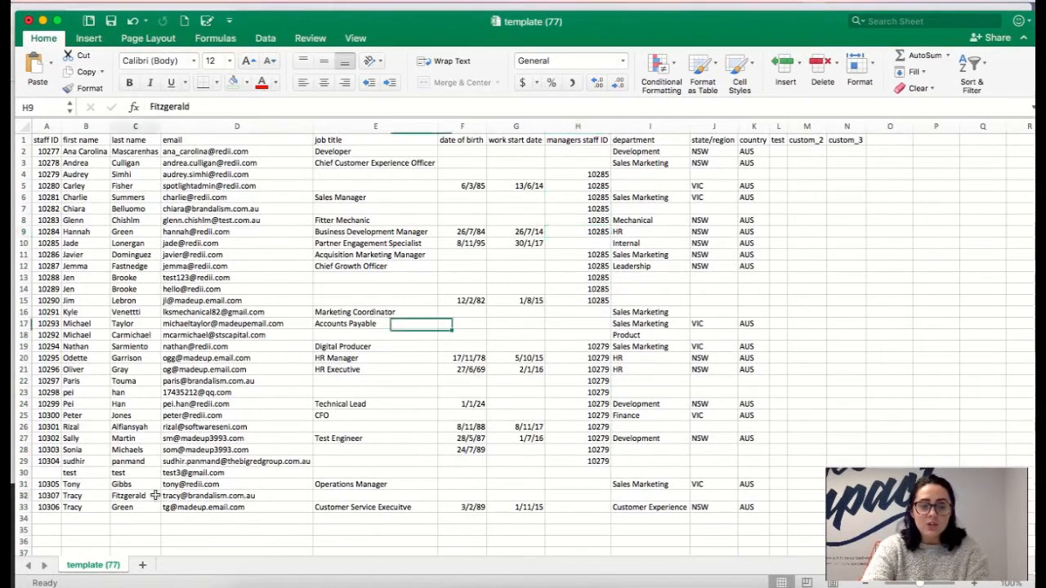
# - Fill in the missing staff ID for the test user in row 30
pyautogui.click(22, 472)
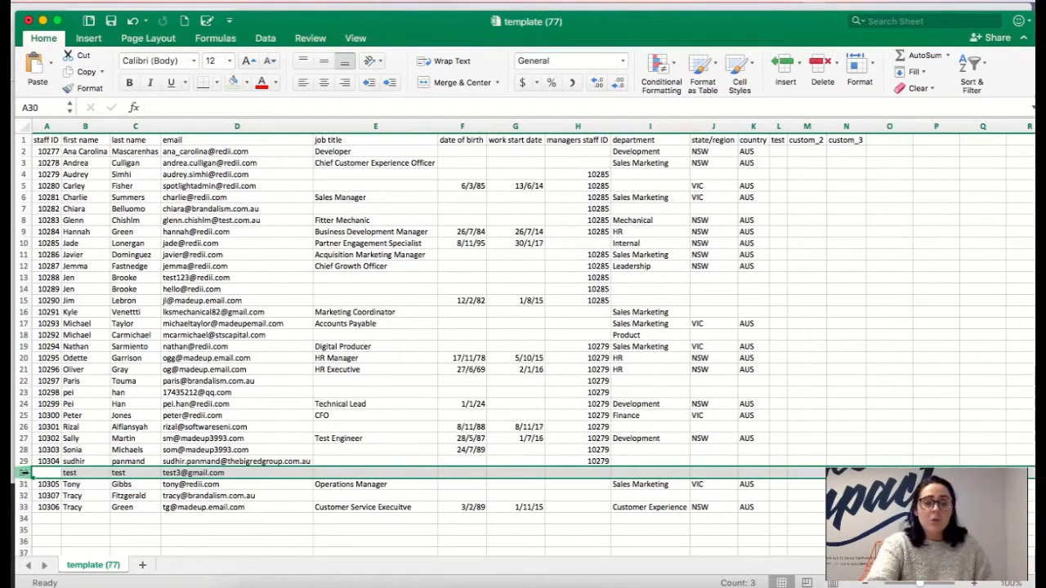
pyautogui.click(46, 473)
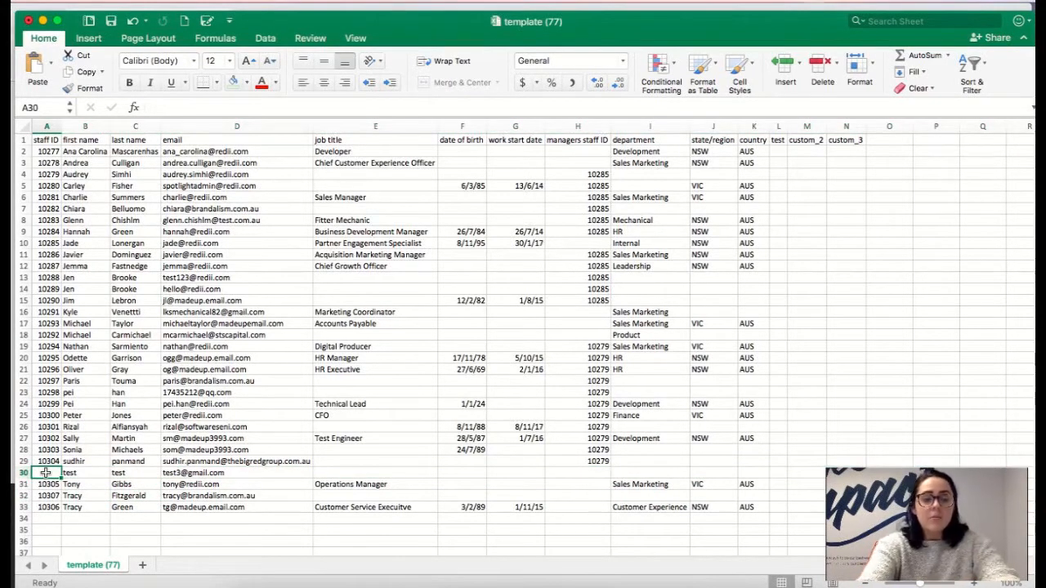
pyautogui.write('11')
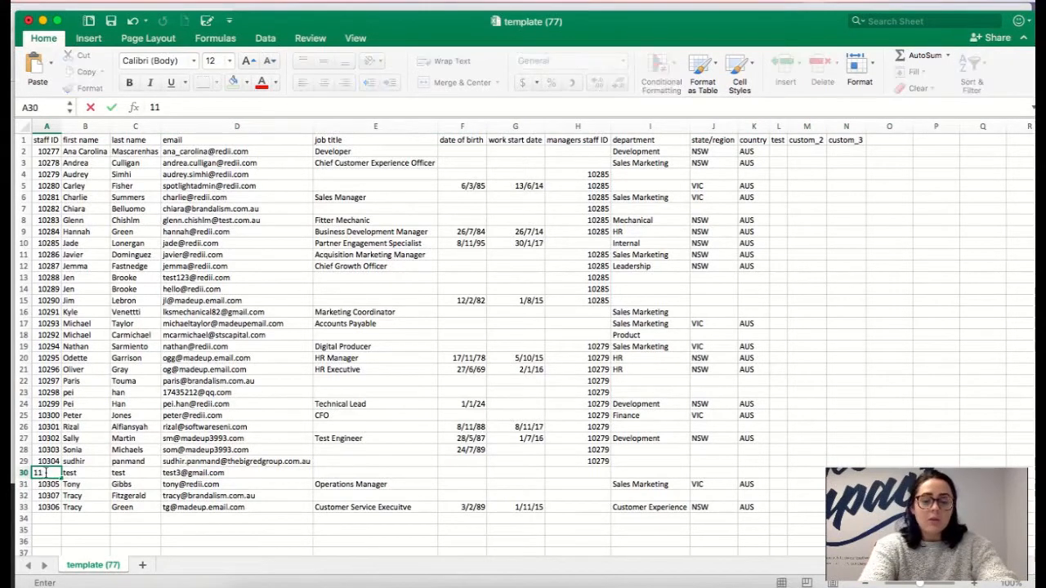
pyautogui.write('234')
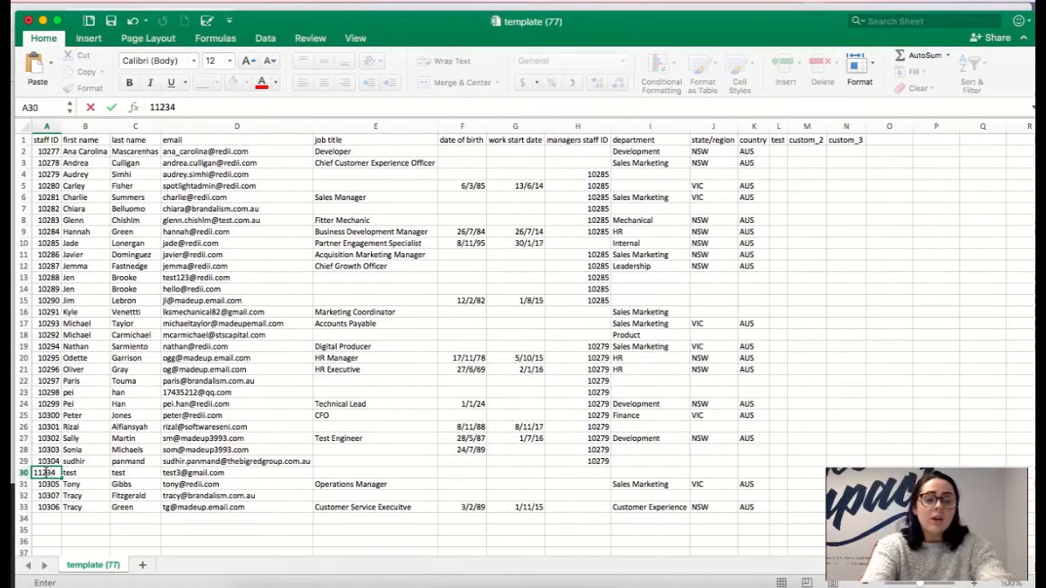
pyautogui.click(270, 482)
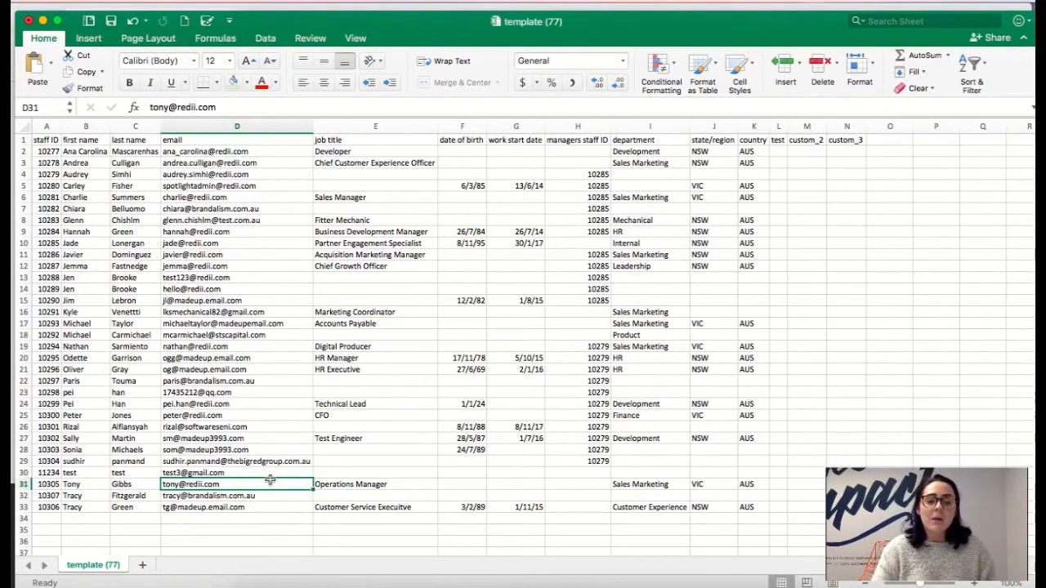
pyautogui.click(23, 472)
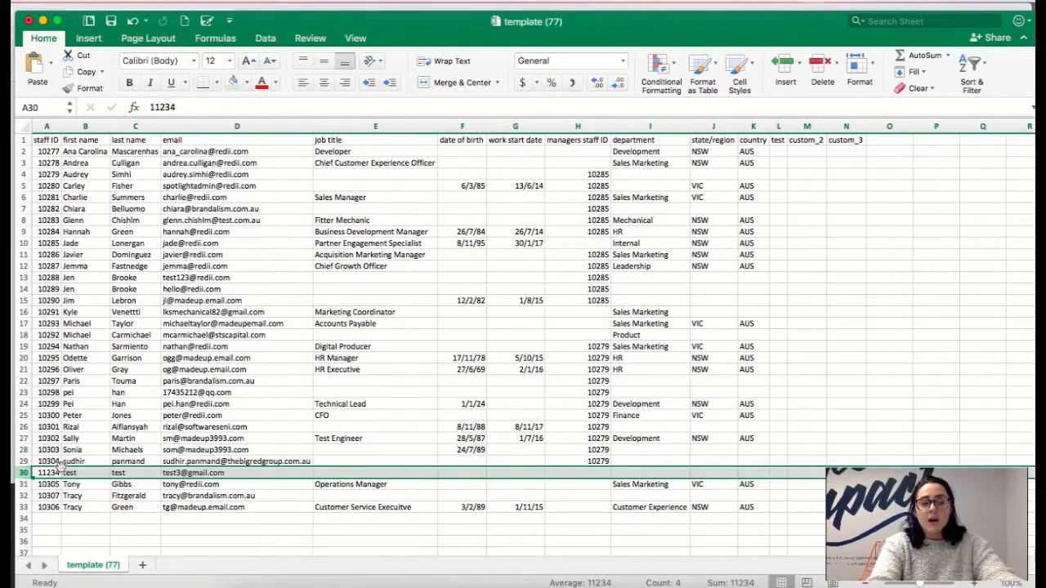
# - Replace the staff ID of the CFO in row 25 with a different number and undo the change
pyautogui.click(49, 414)
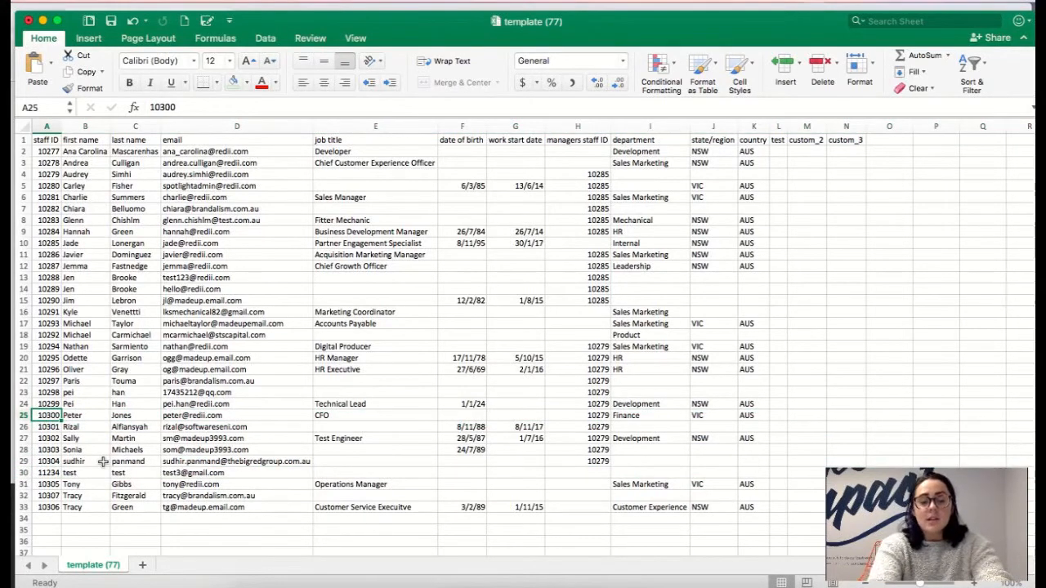
pyautogui.write('11')
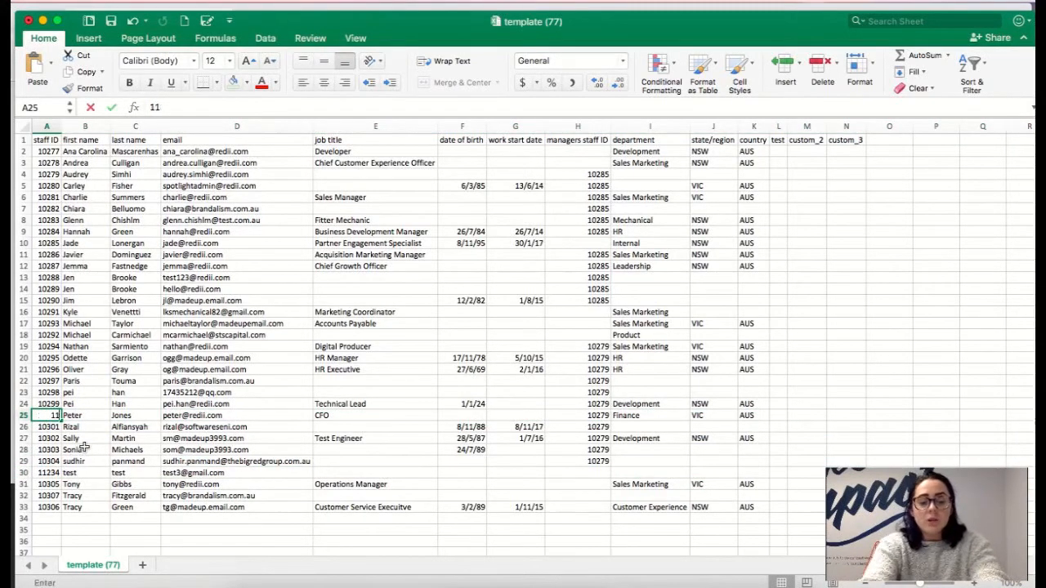
pyautogui.write('2356')
pyautogui.click(222, 395)
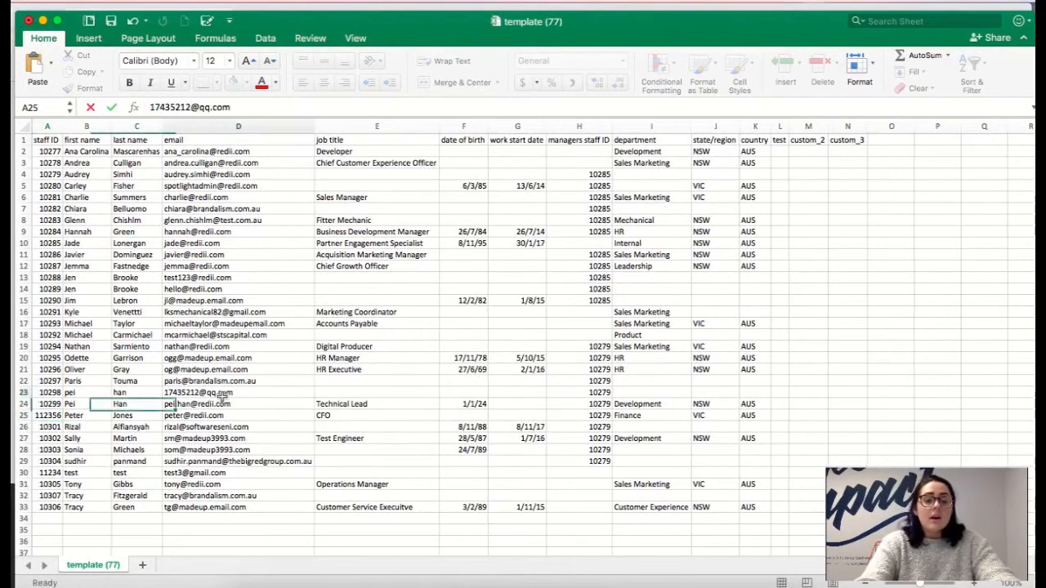
pyautogui.click(41, 416)
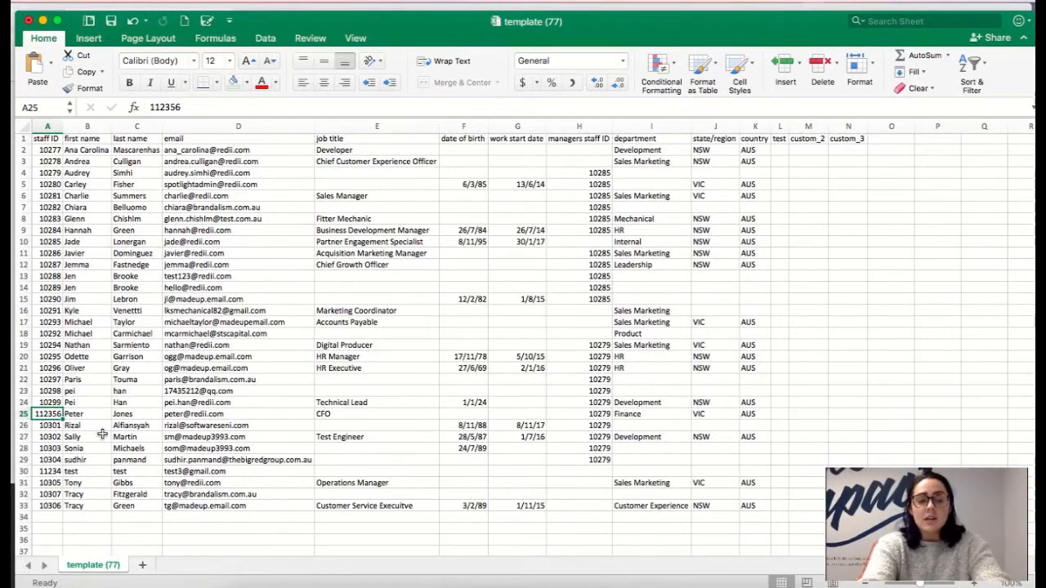
pyautogui.click(136, 28)
pyautogui.click(217, 404)
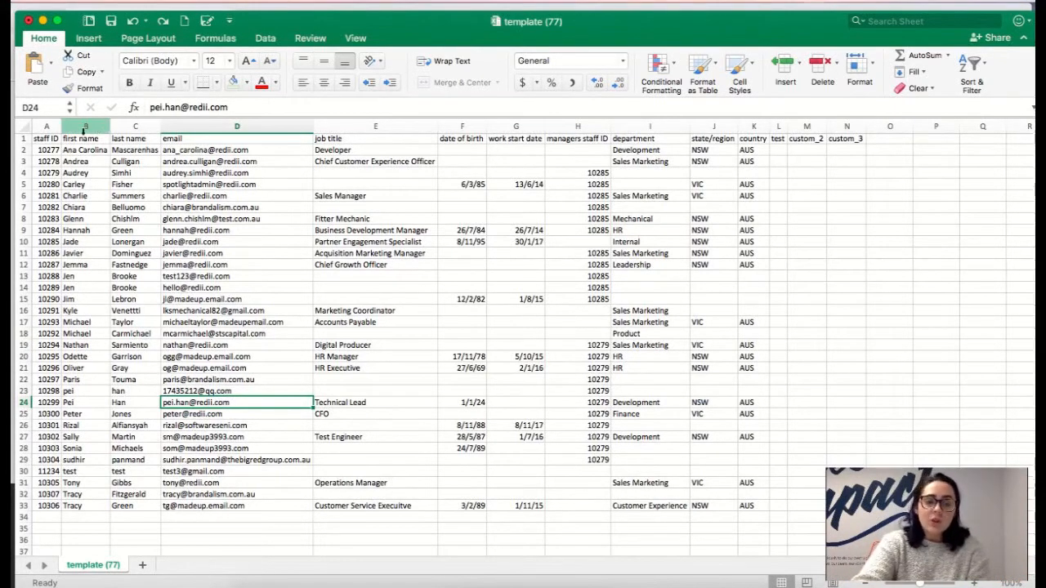
# - Edit the email address in row 13 by adding a 4 directly before the @ sign
pyautogui.click(251, 159)
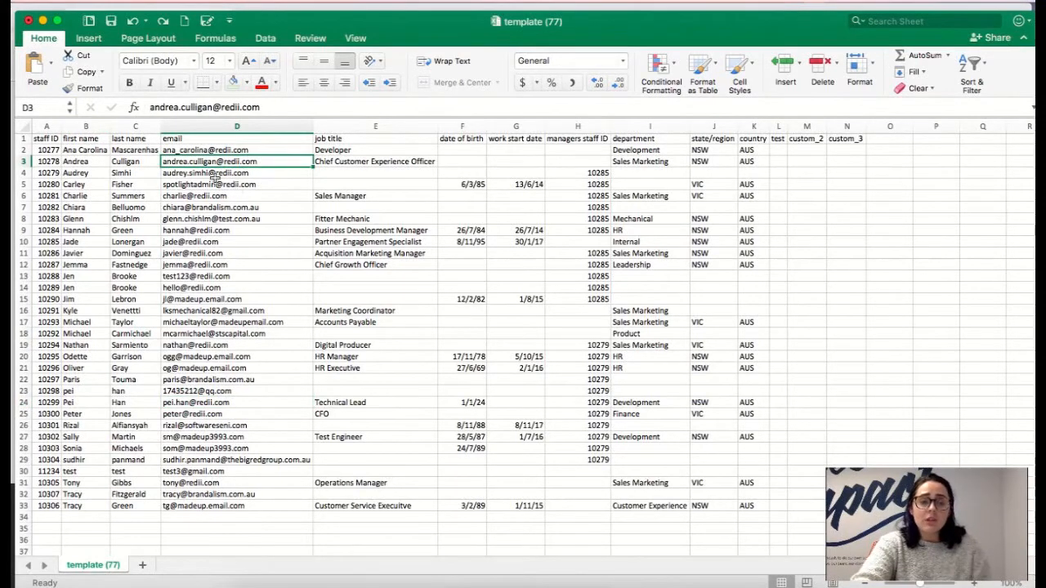
pyautogui.click(210, 278)
pyautogui.click(180, 107)
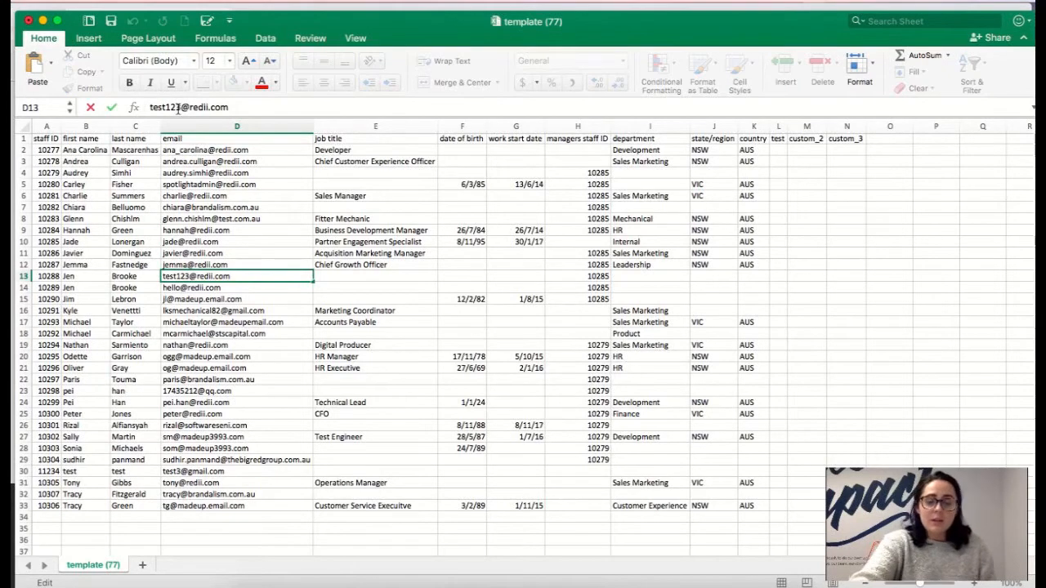
pyautogui.write('4')
pyautogui.click(517, 472)
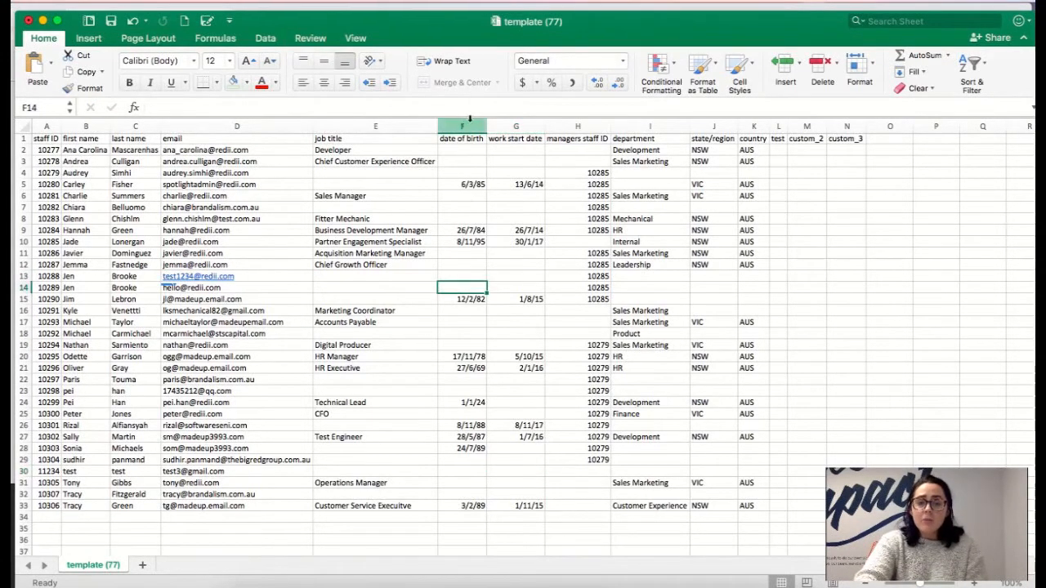
# - Format the date of birth and work start date columns as dates with the first 14/03/2015 type
pyautogui.moveTo(467, 126); pyautogui.dragTo(531, 129)
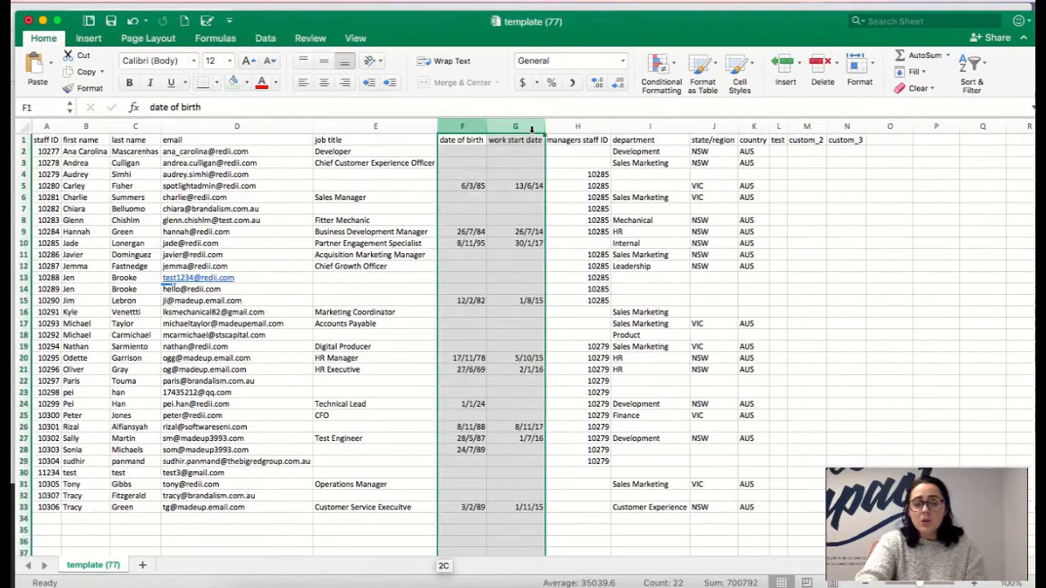
pyautogui.click(621, 63)
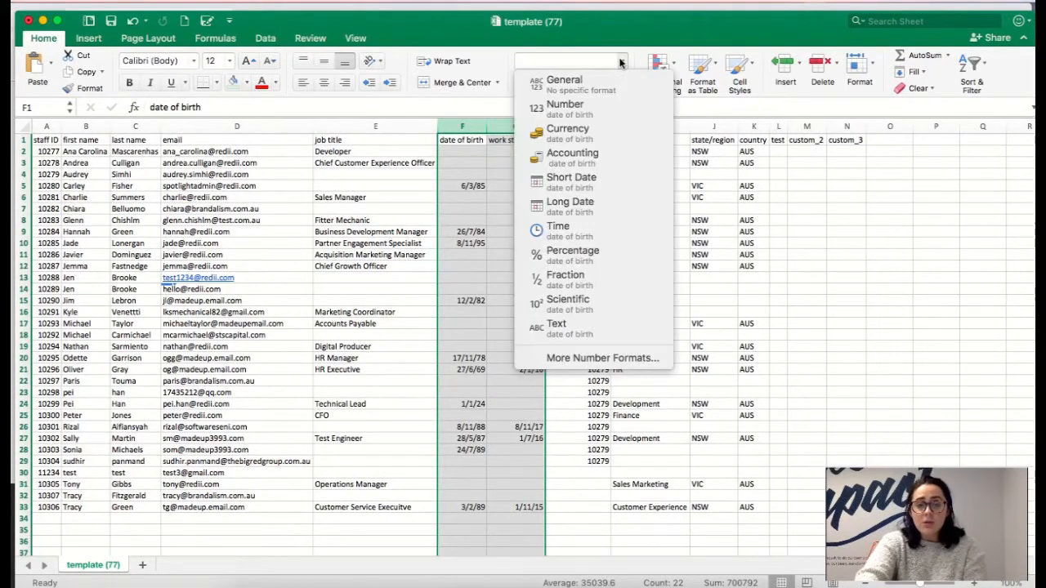
pyautogui.click(589, 358)
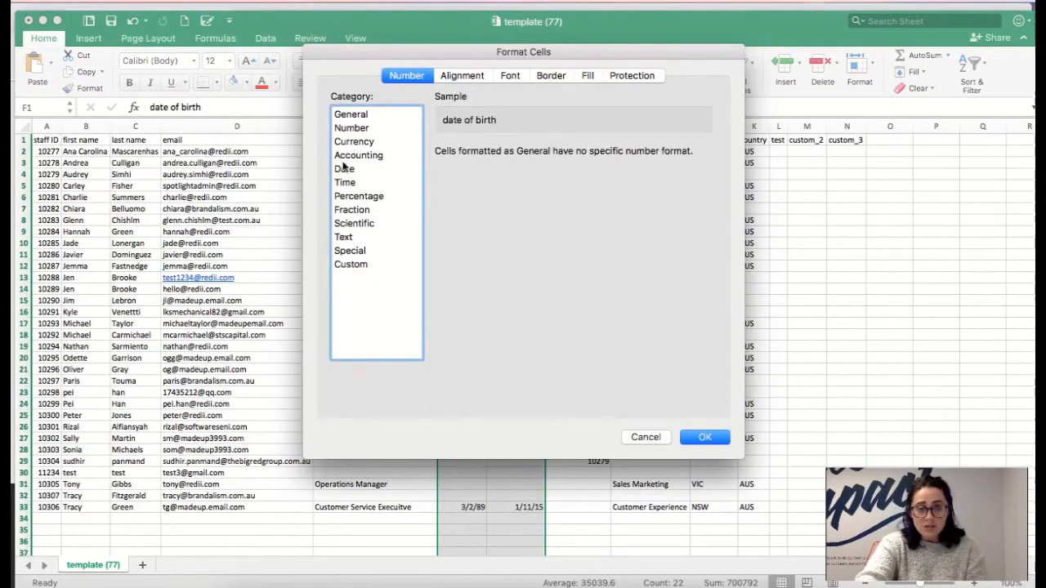
pyautogui.click(344, 169)
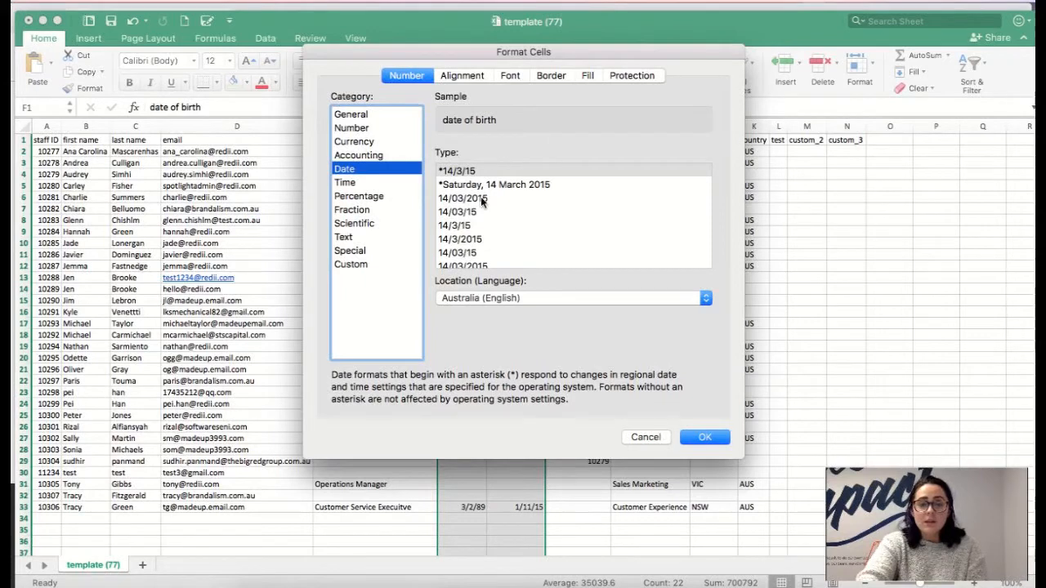
pyautogui.click(482, 201)
pyautogui.click(705, 439)
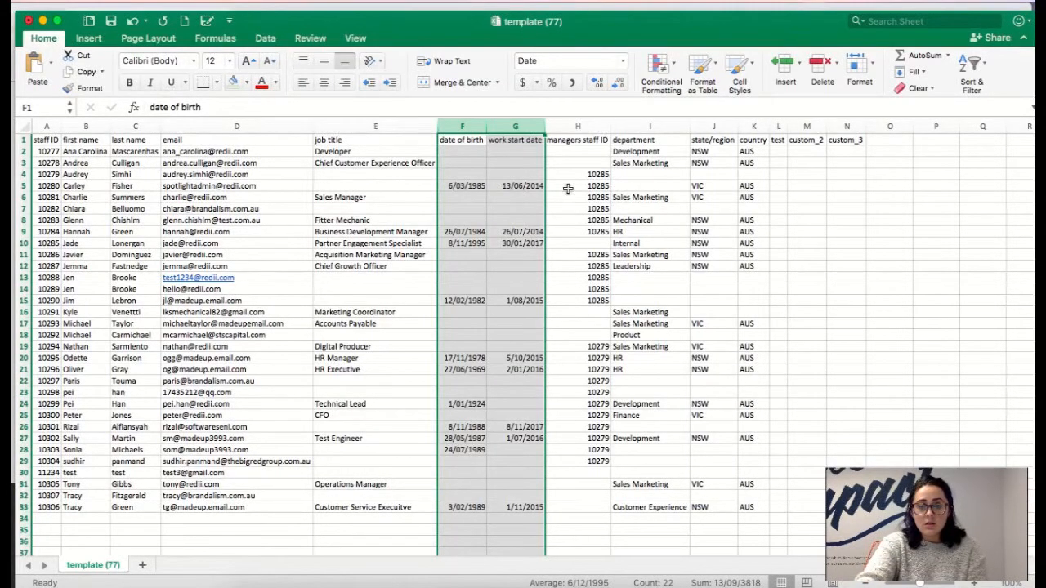
# - Switch the date of birth and work start date columns to the second 14/03/2015 type, with two-digit days and months
pyautogui.click(622, 60)
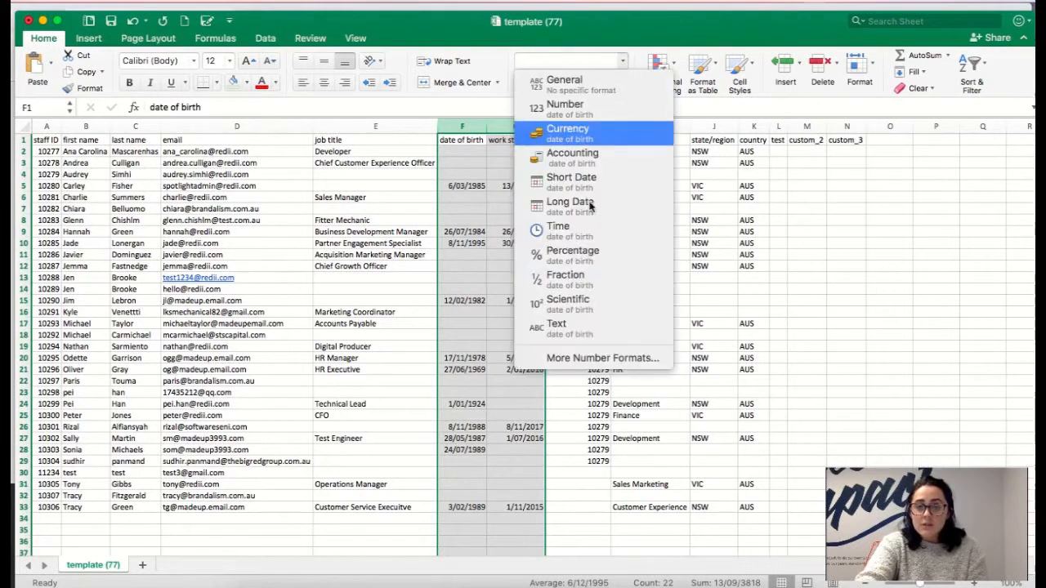
pyautogui.click(578, 357)
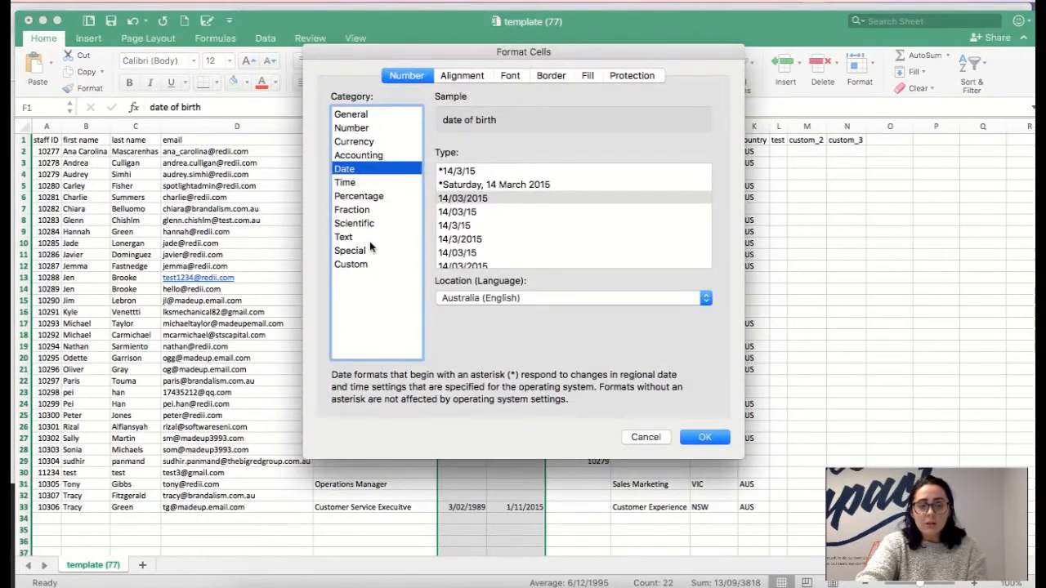
pyautogui.scroll(-1, 519, 217)
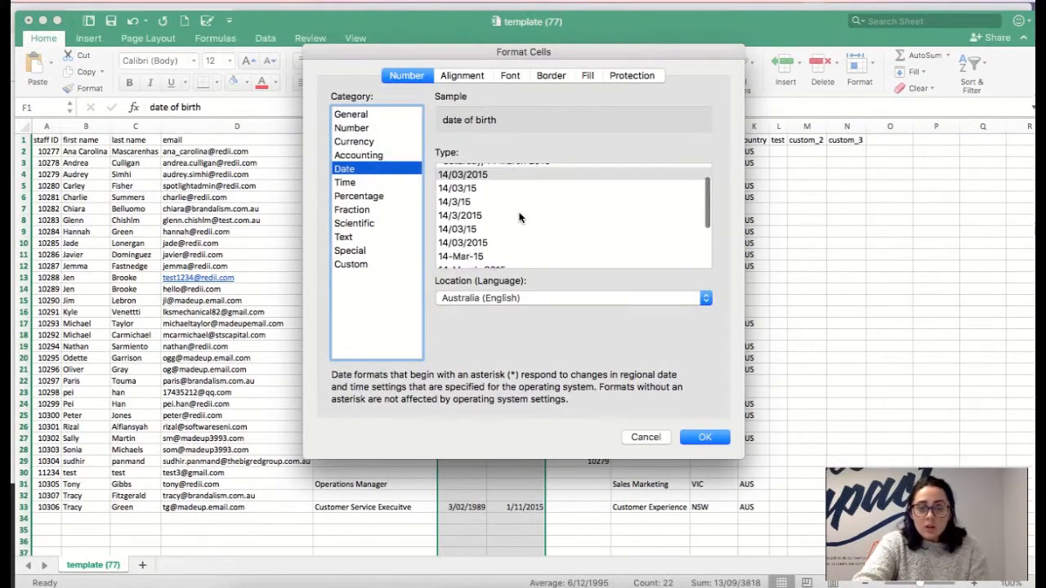
pyautogui.click(472, 238)
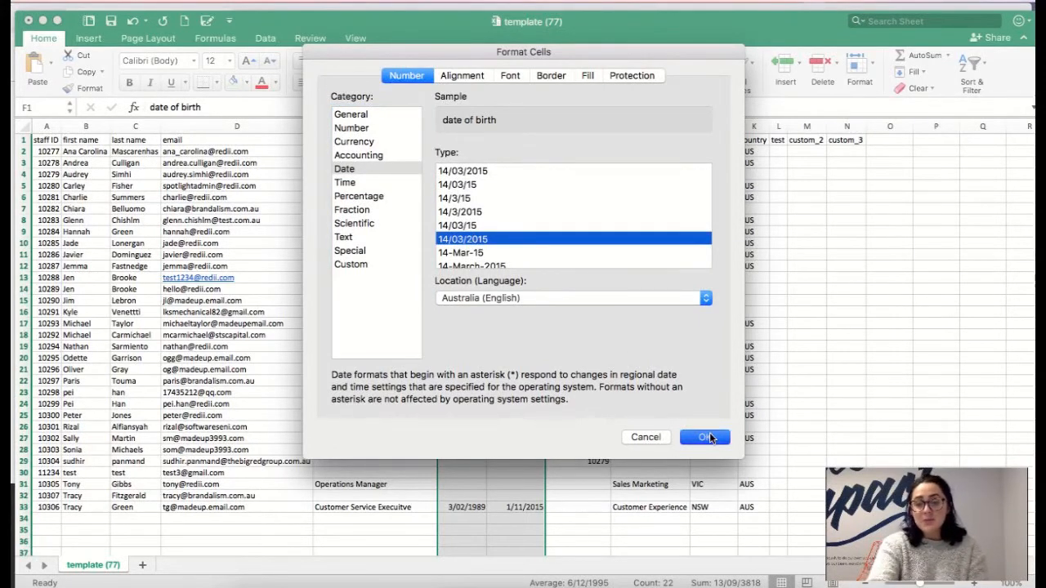
pyautogui.click(708, 437)
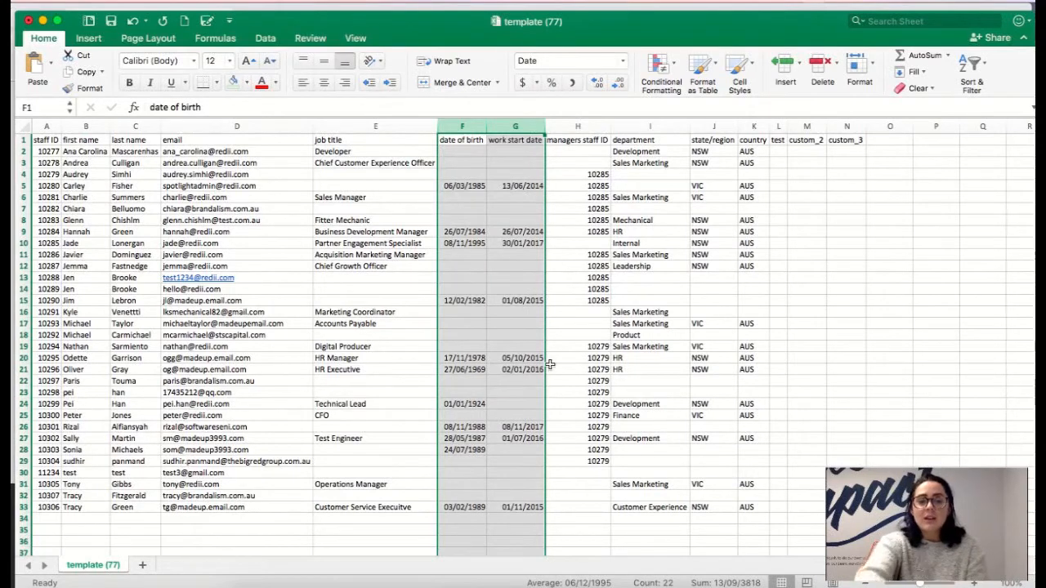
pyautogui.click(461, 186)
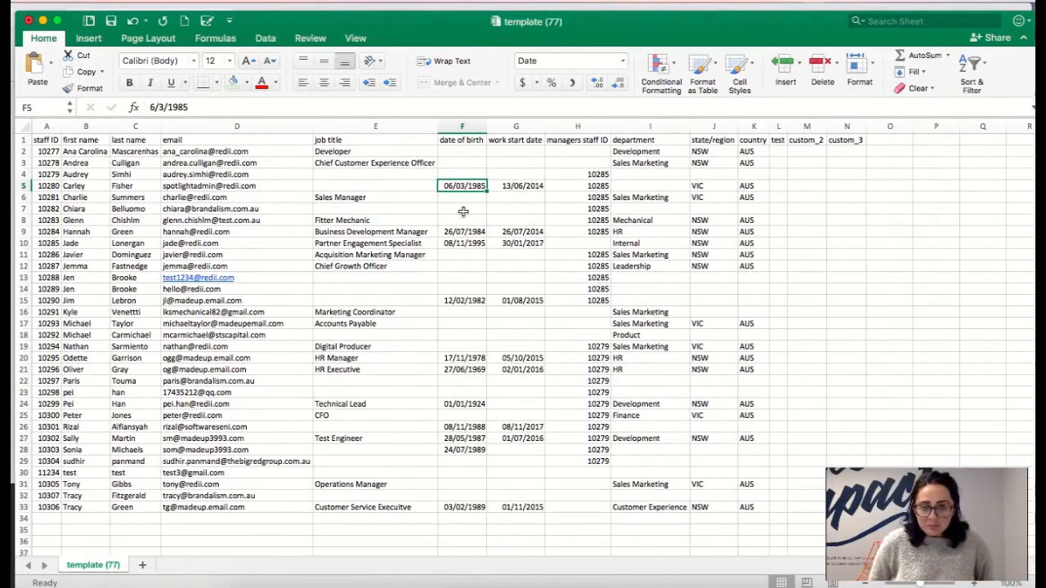
# - Enter the missing managers staff ID for the Marketing Coordinator in row 16
pyautogui.click(578, 126)
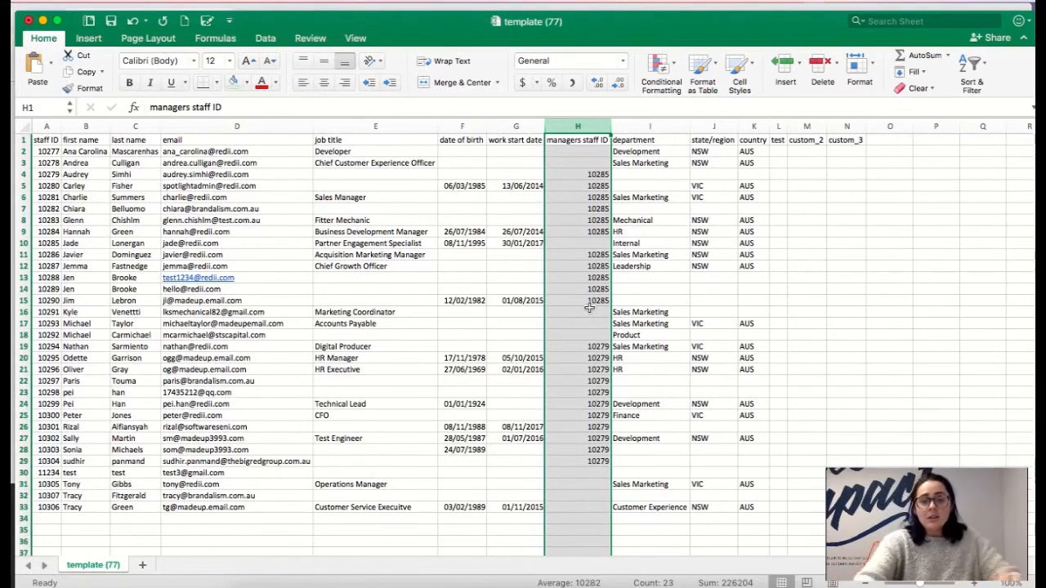
pyautogui.click(586, 335)
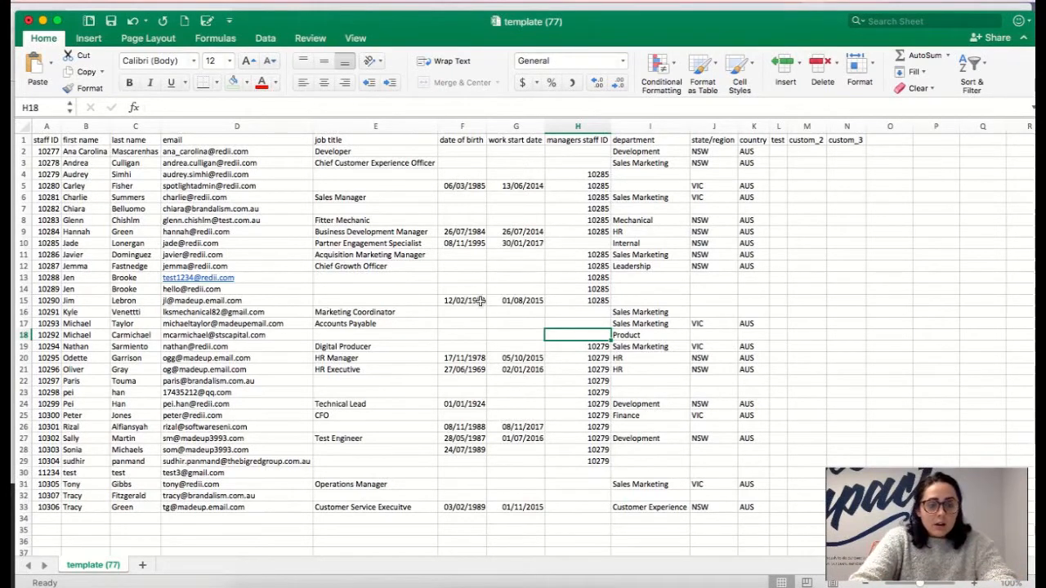
pyautogui.click(576, 311)
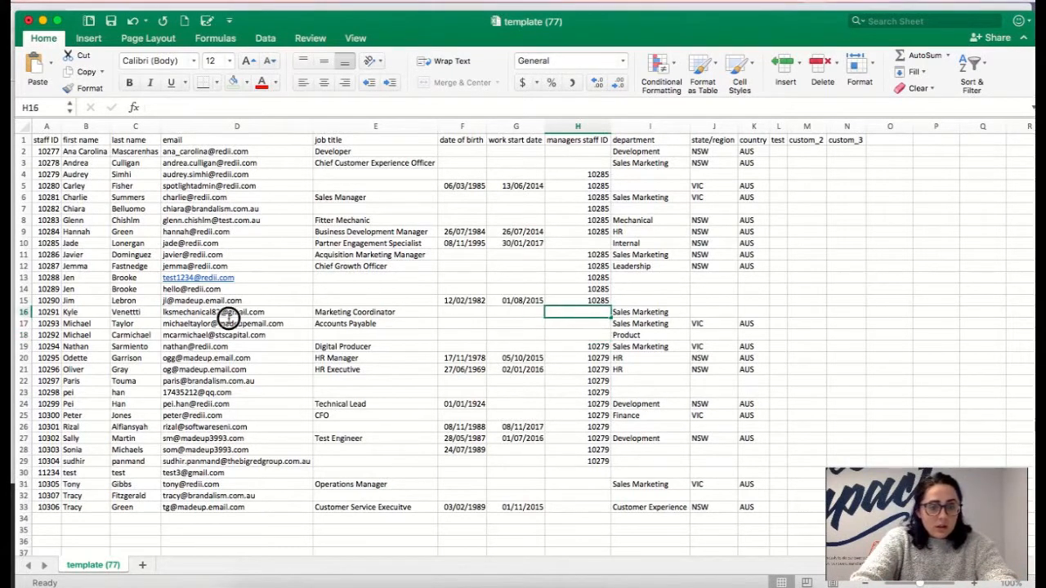
pyautogui.press('BackSpace')
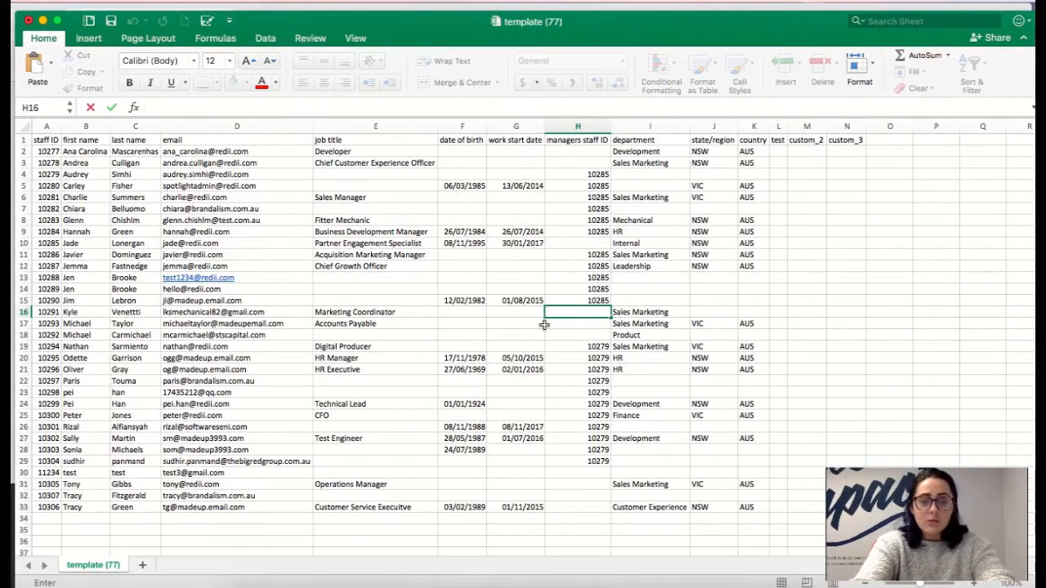
pyautogui.write('10280')
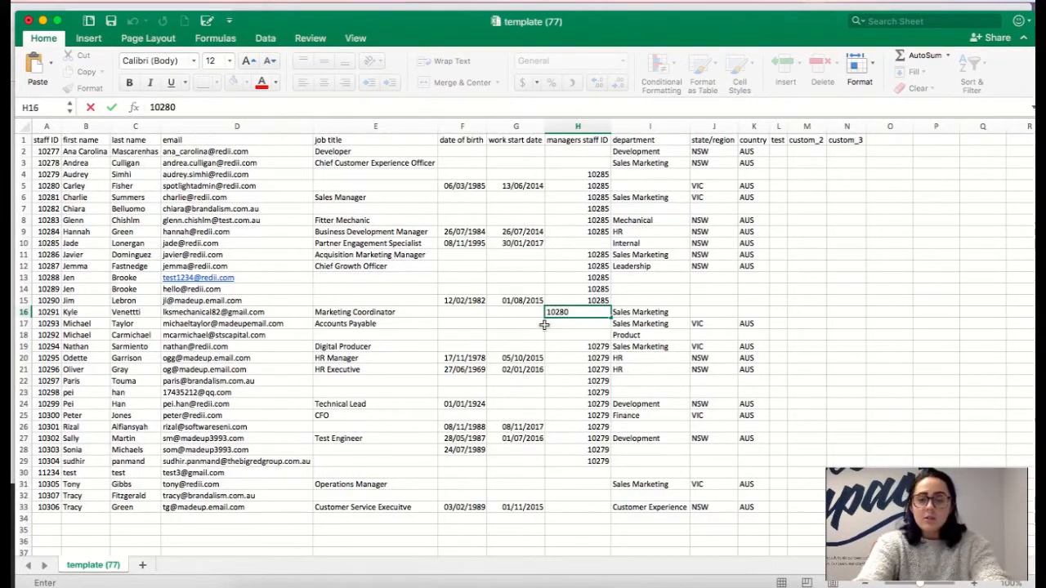
pyautogui.click(843, 341)
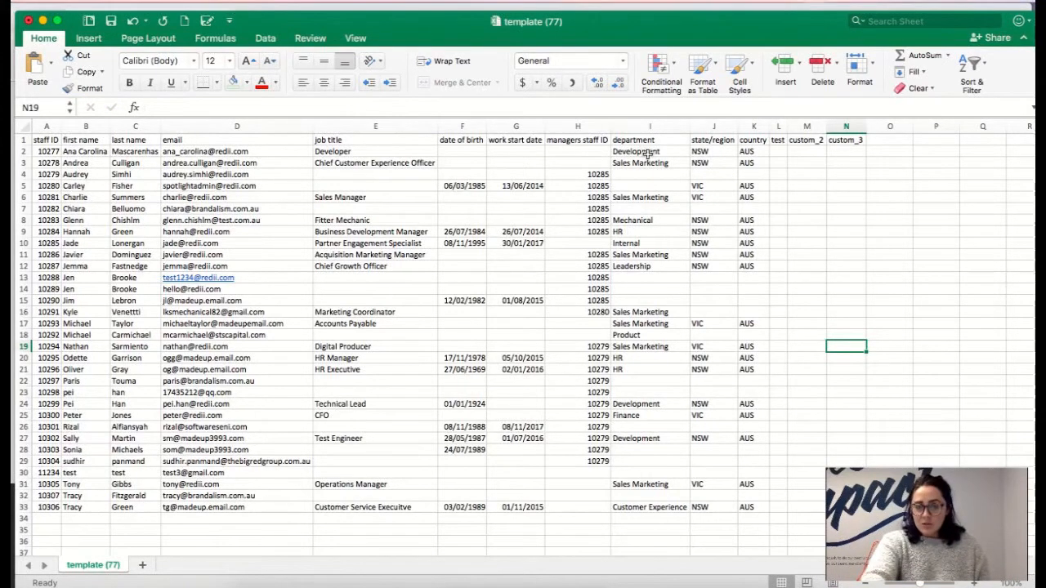
pyautogui.click(678, 127)
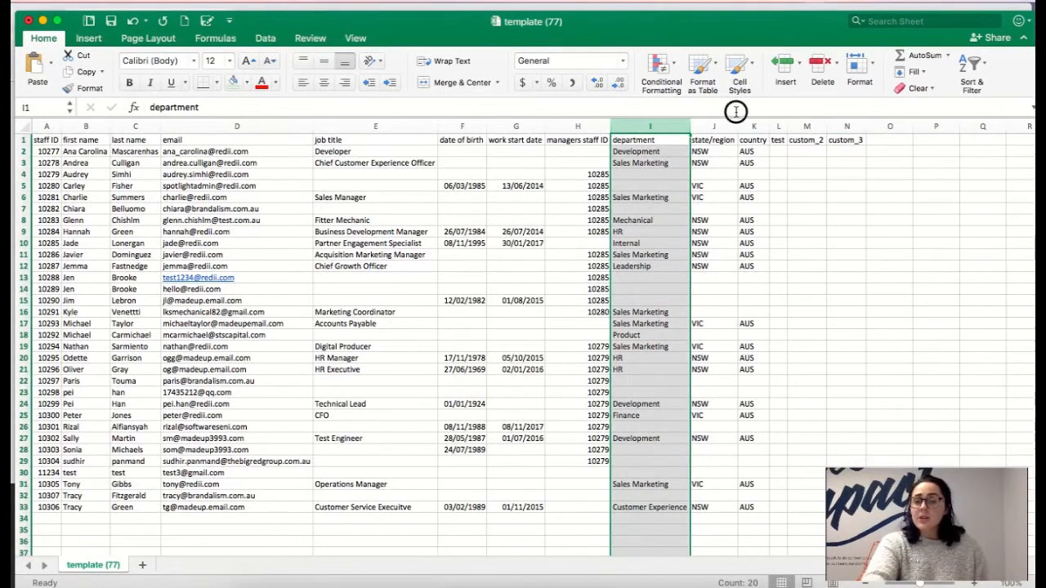
pyautogui.press('F2')
pyautogui.moveTo(837, 126); pyautogui.dragTo(47, 127)
pyautogui.click(189, 196)
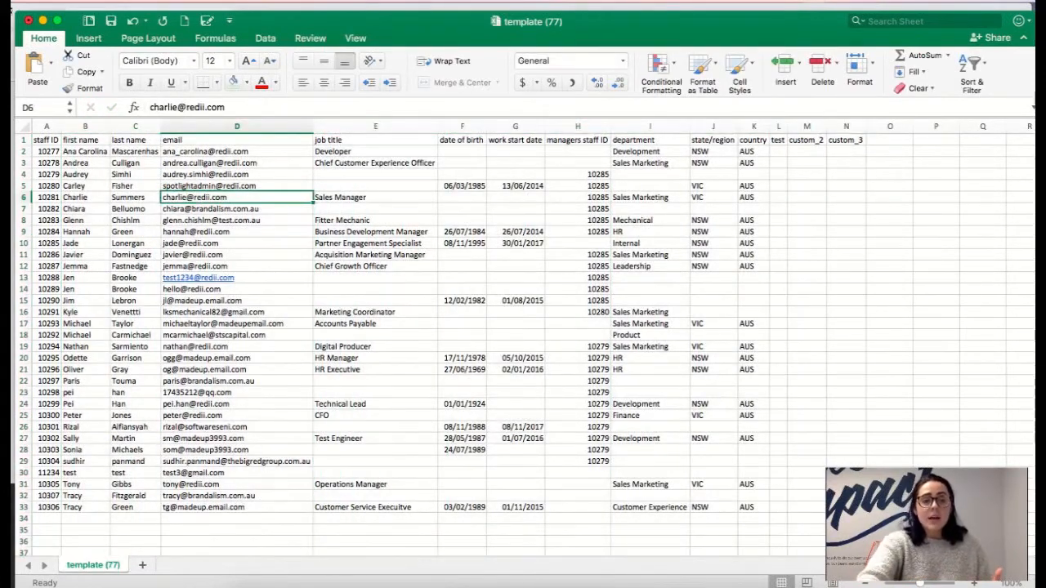
# - Close the template (77).csv workbook and save its changes
pyautogui.click(28, 21)
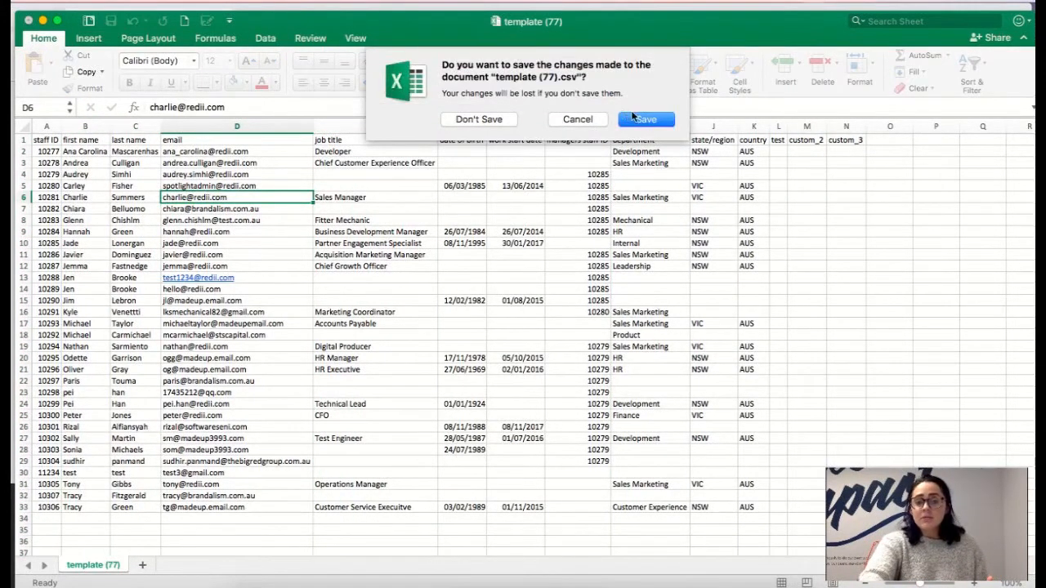
pyautogui.click(634, 118)
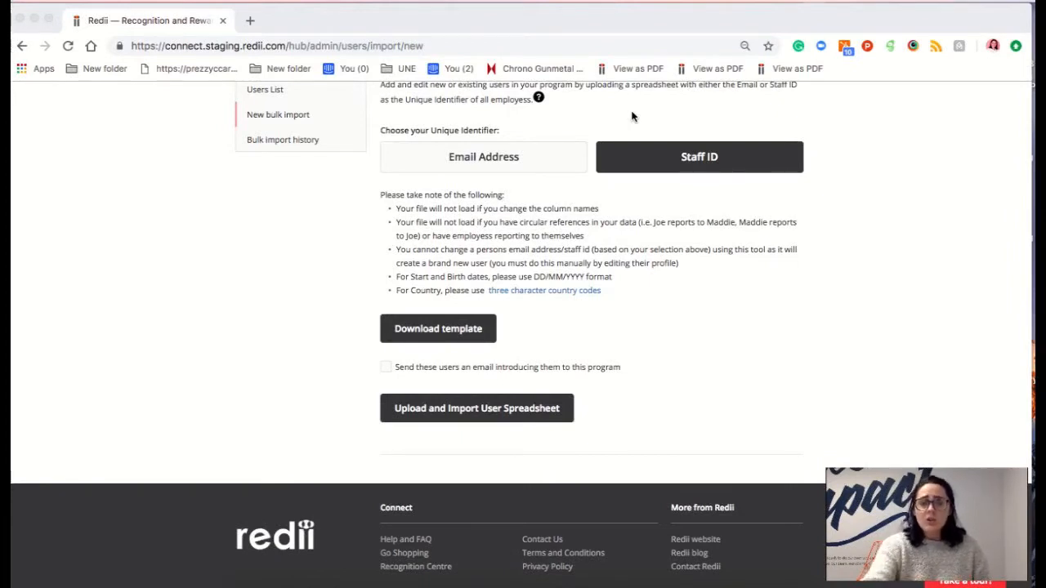
# - On Redii's bulk import page, enable the introductory email to users and confirm the spreadsheet upload with Staff ID as unique identifier
pyautogui.click(384, 370)
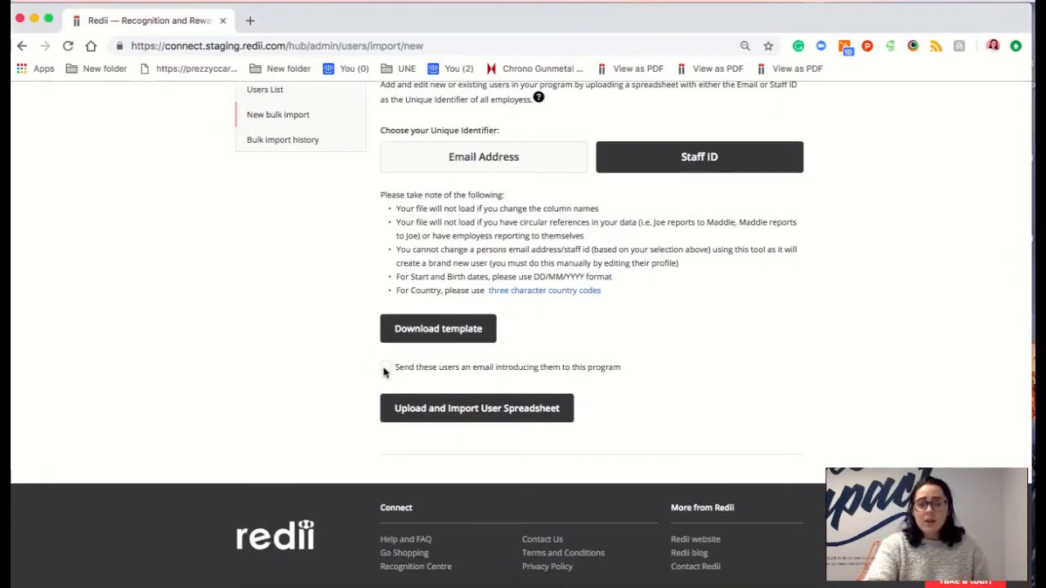
pyautogui.scroll(2, 385, 373)
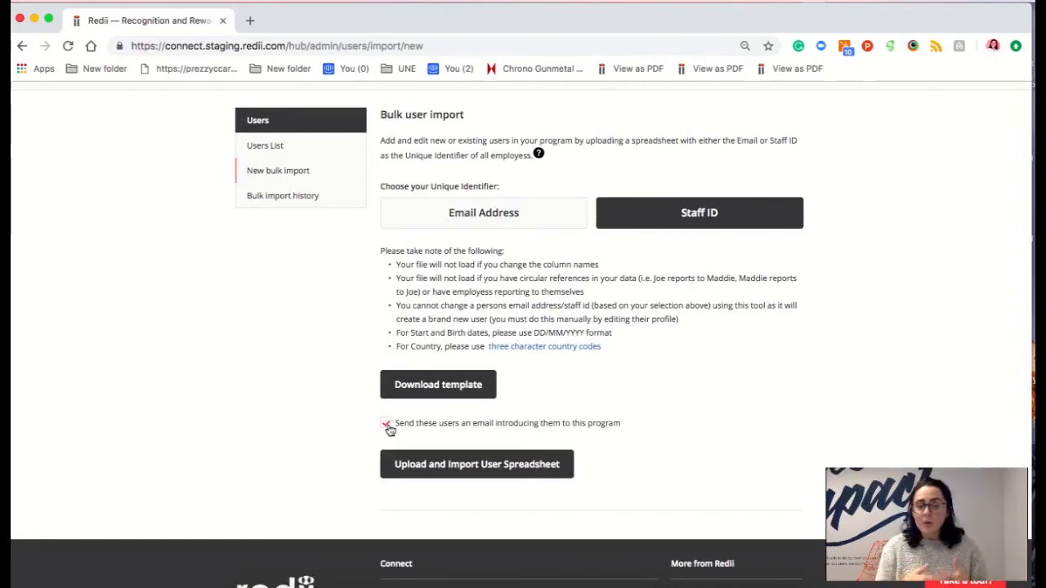
pyautogui.click(419, 465)
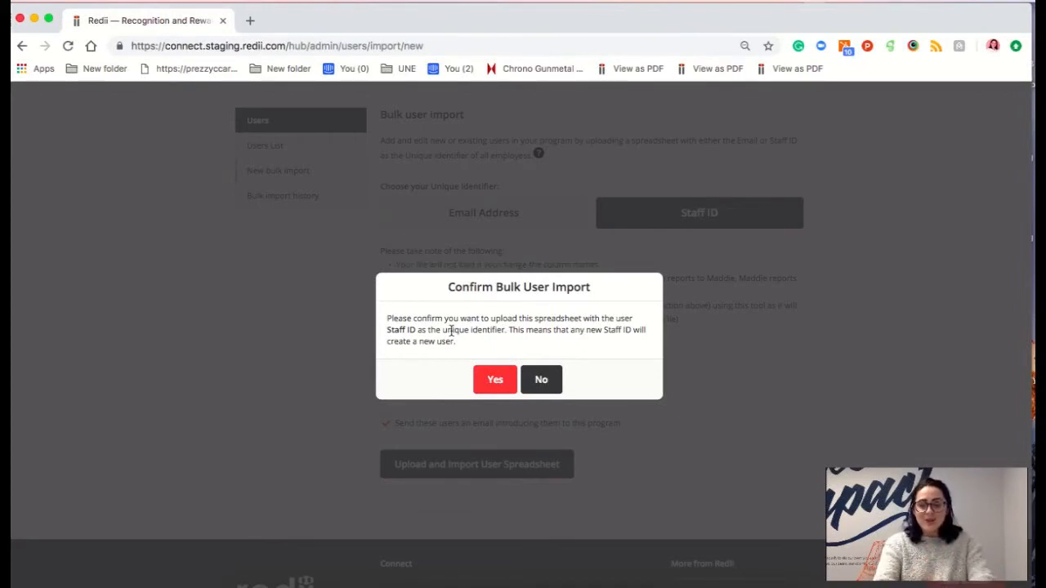
pyautogui.moveTo(387, 330); pyautogui.dragTo(418, 333)
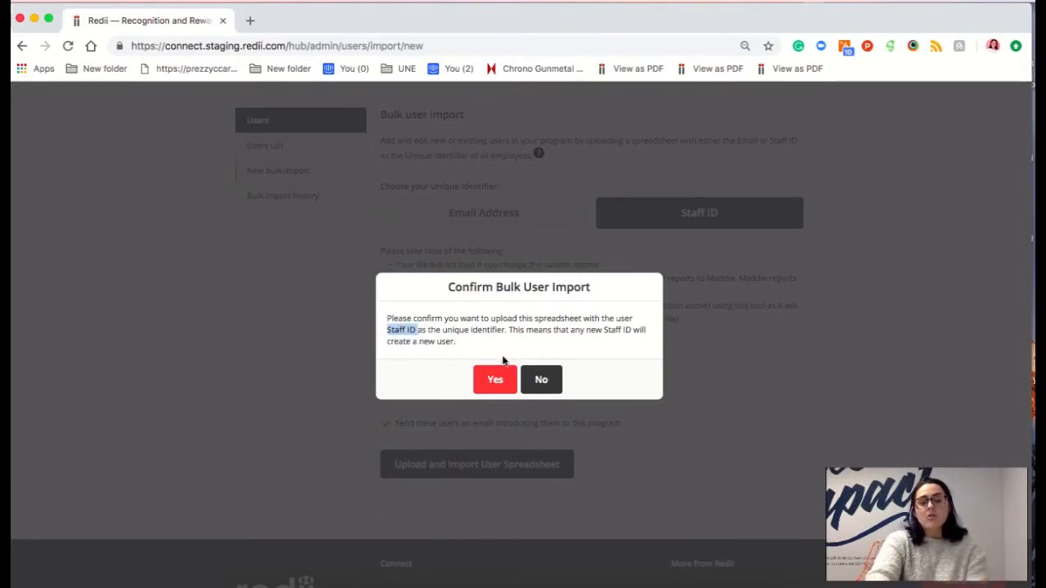
pyautogui.click(494, 381)
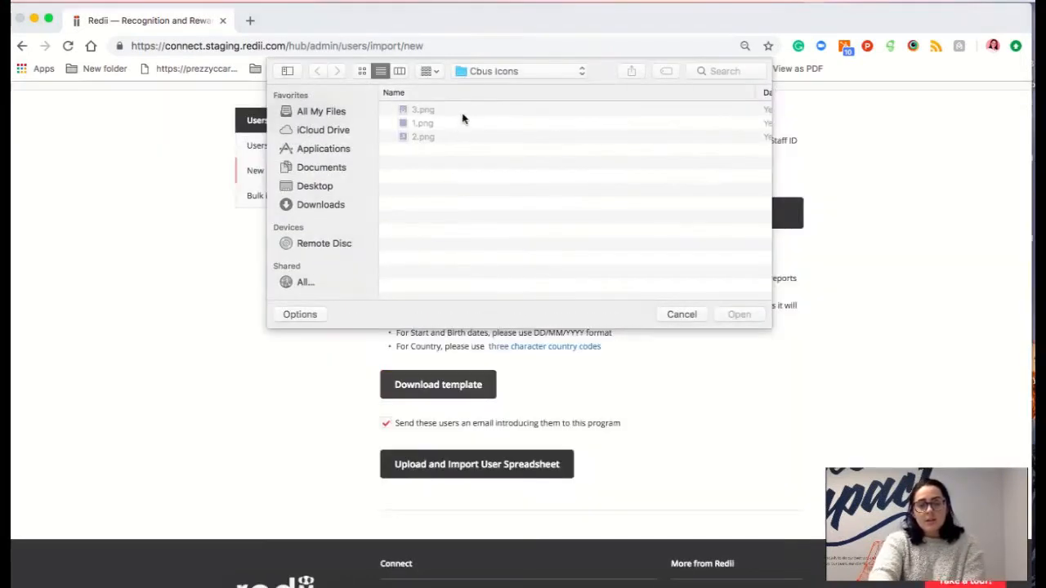
# - Choose the saved user spreadsheet from the Downloads folder to import it
pyautogui.click(314, 191)
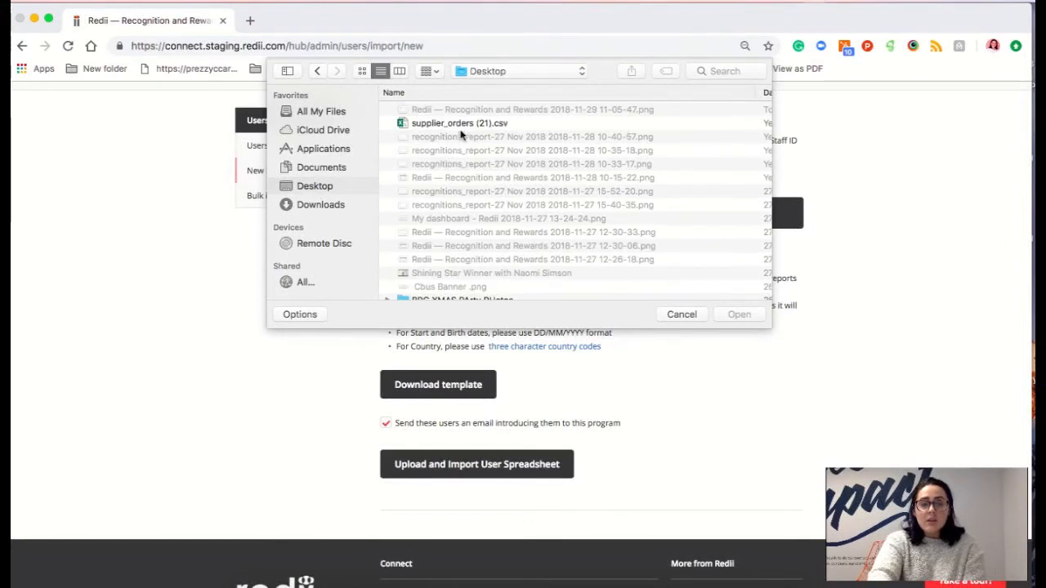
pyautogui.click(323, 204)
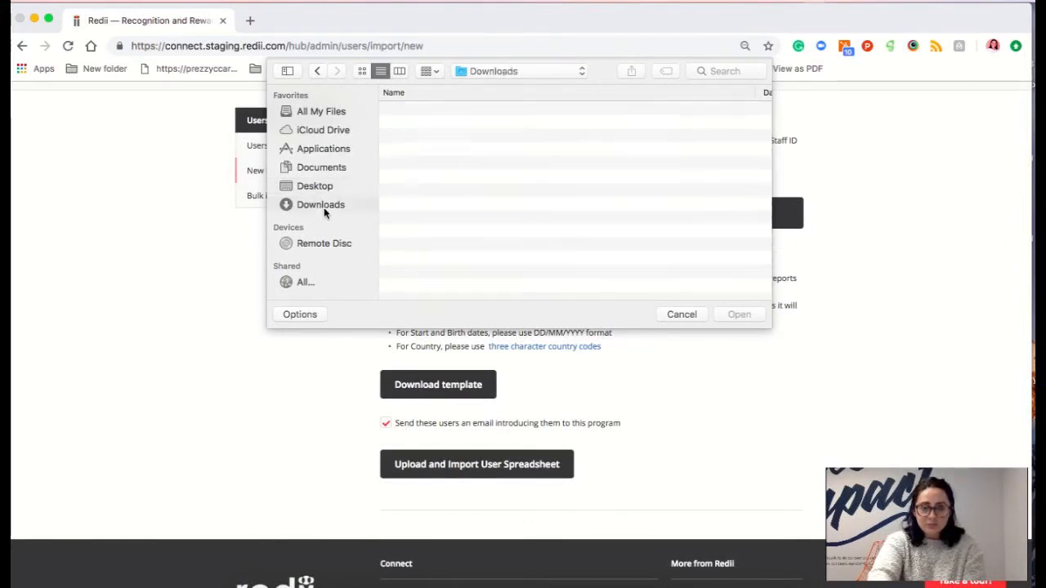
pyautogui.doubleClick(453, 110)
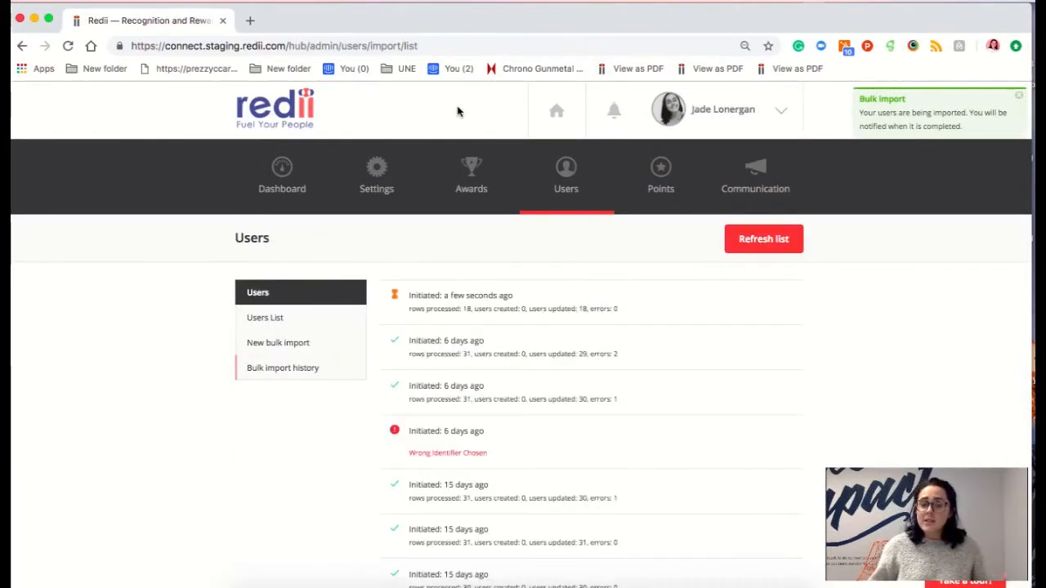
# - Refresh the bulk import history and review the user entries of the most recent import
pyautogui.click(540, 303)
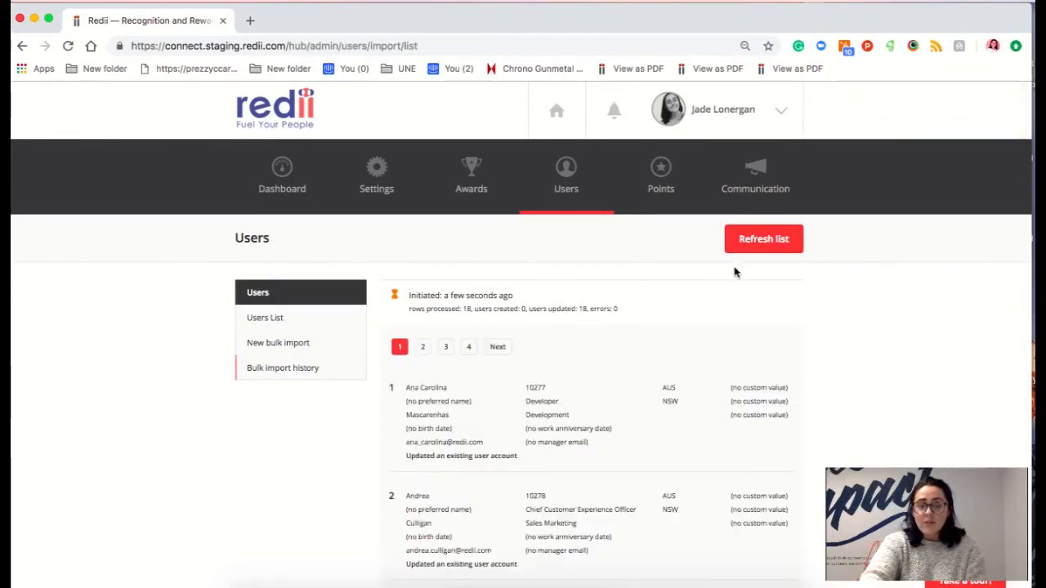
pyautogui.click(768, 243)
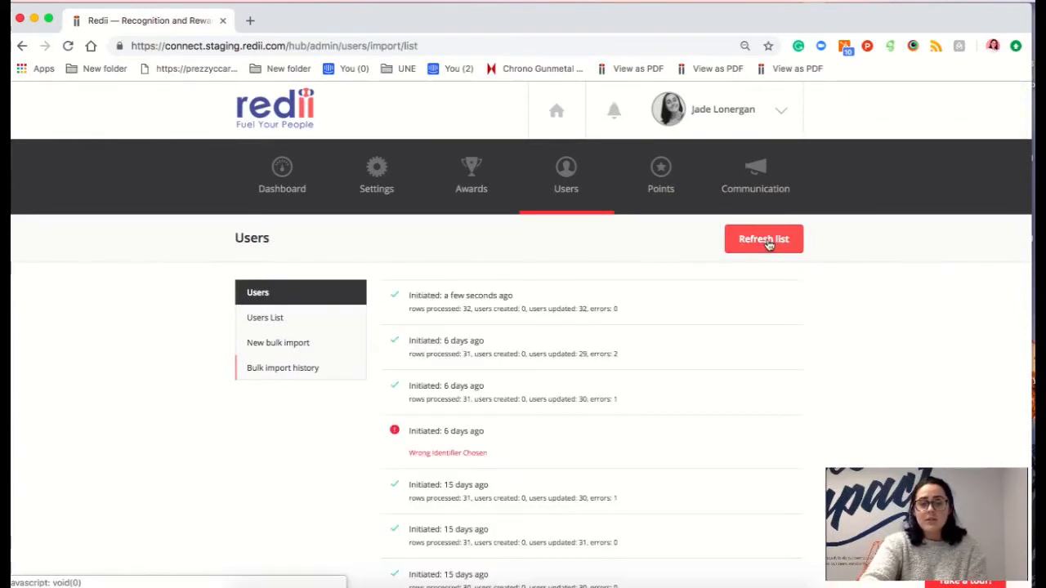
pyautogui.click(562, 309)
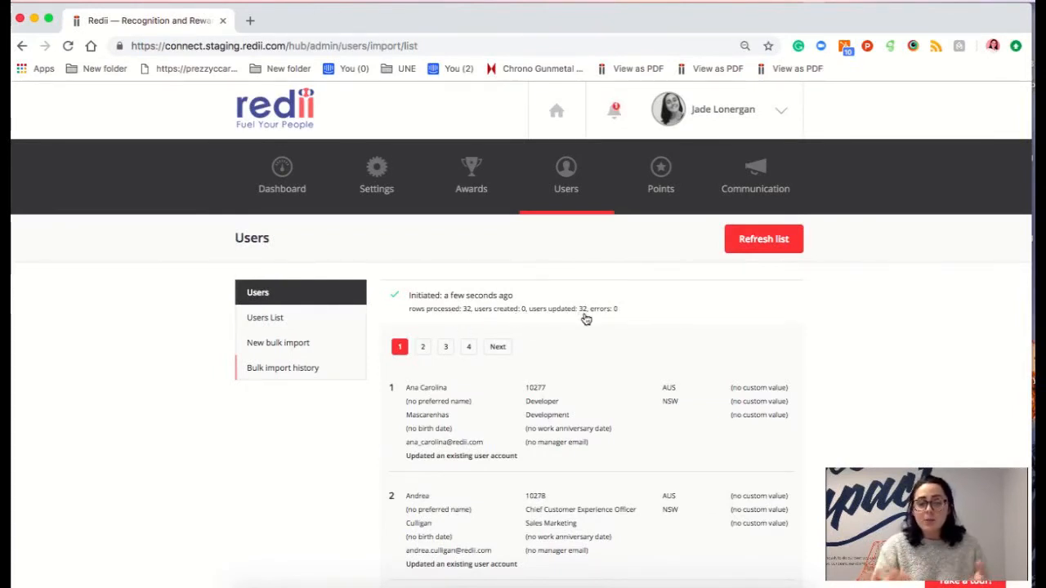
pyautogui.scroll(-2, 553, 496)
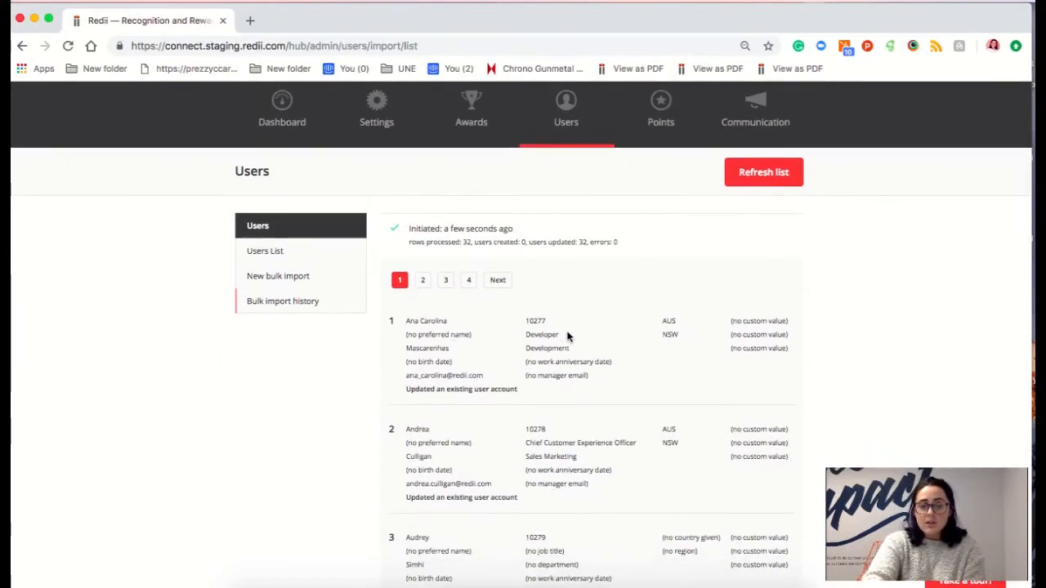
pyautogui.scroll(-3, 558, 419)
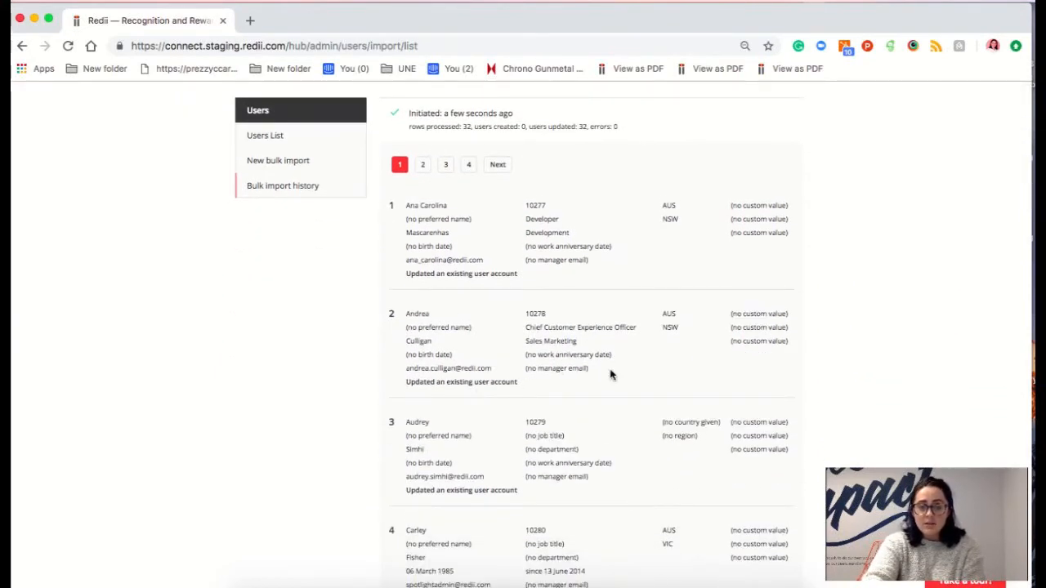
pyautogui.scroll(-3, 611, 374)
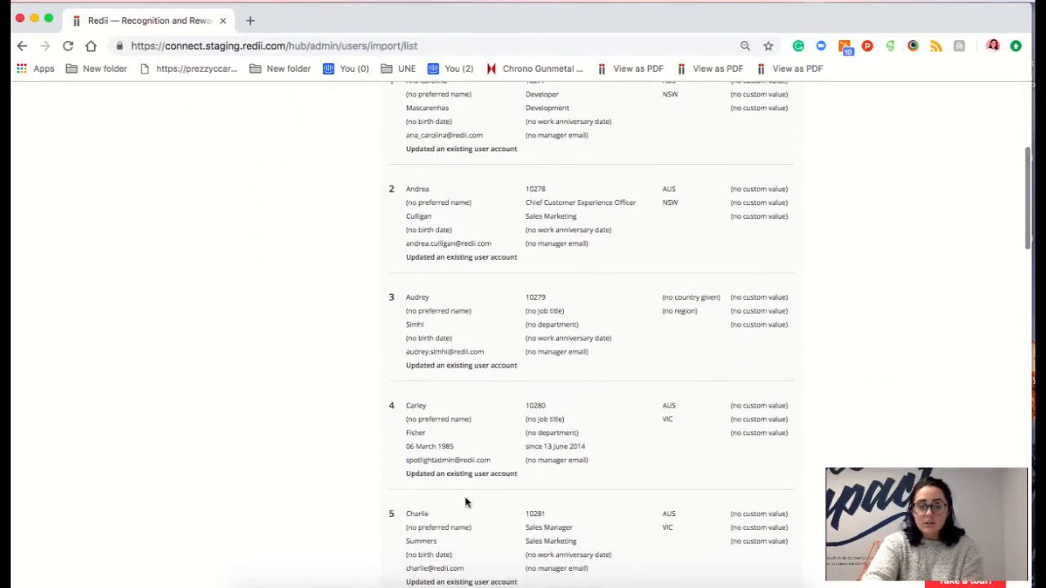
# - Look through the remaining user entries of the most recent import, then collapse its details
pyautogui.scroll(-10, 542, 438)
pyautogui.scroll(16, 542, 441)
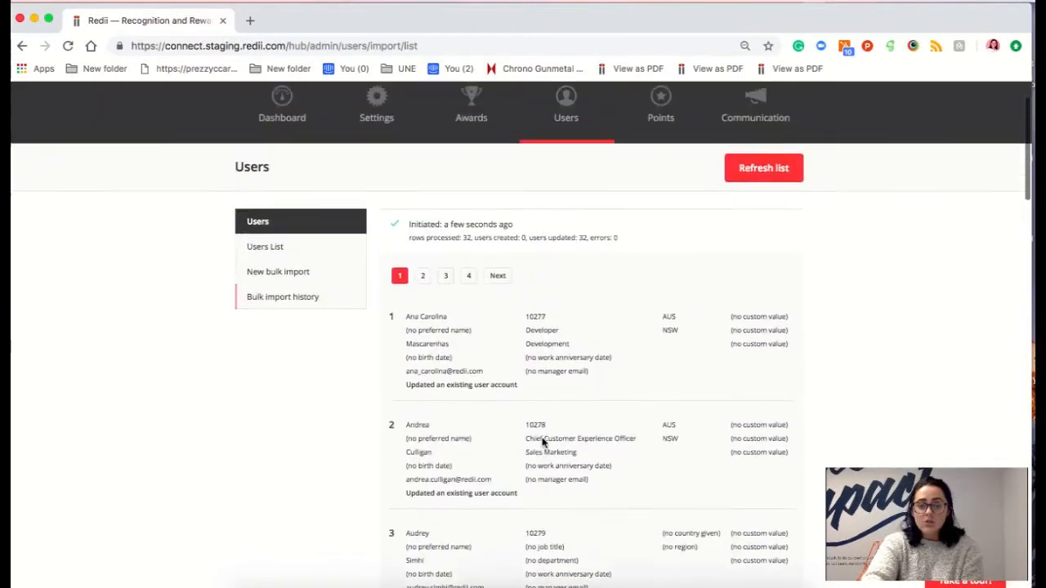
pyautogui.click(524, 234)
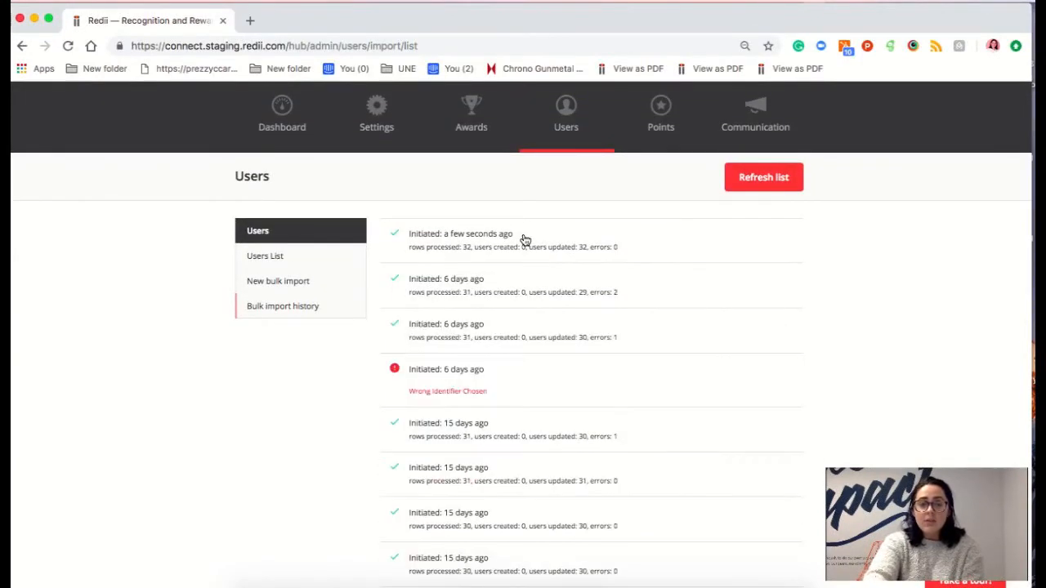
# - Expand the 6-day-old import with 2 errors, filter it to error rows only to examine them, then clear the filter and collapse it
pyautogui.click(512, 294)
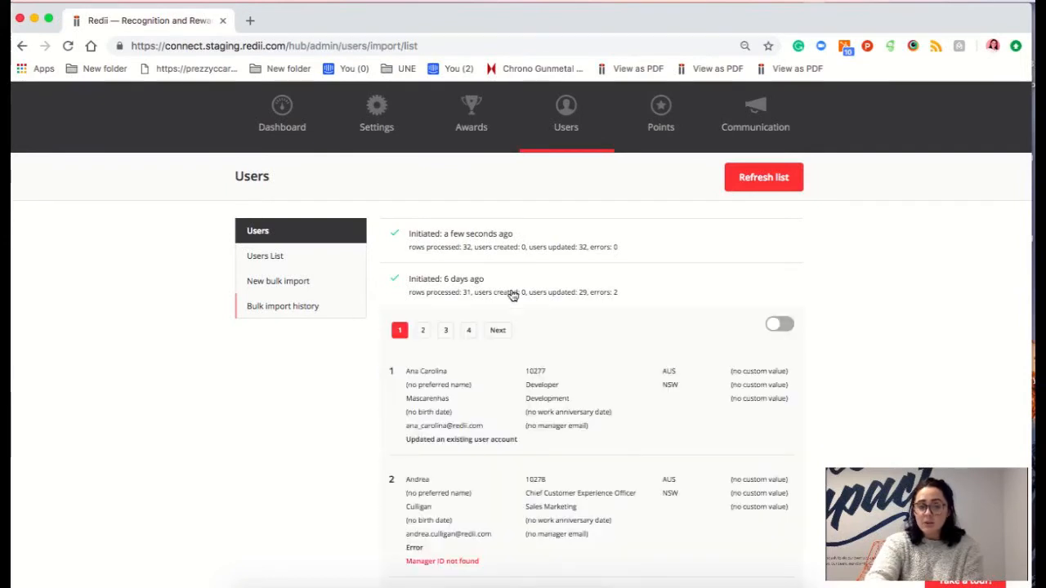
pyautogui.click(781, 326)
pyautogui.scroll(-2, 607, 431)
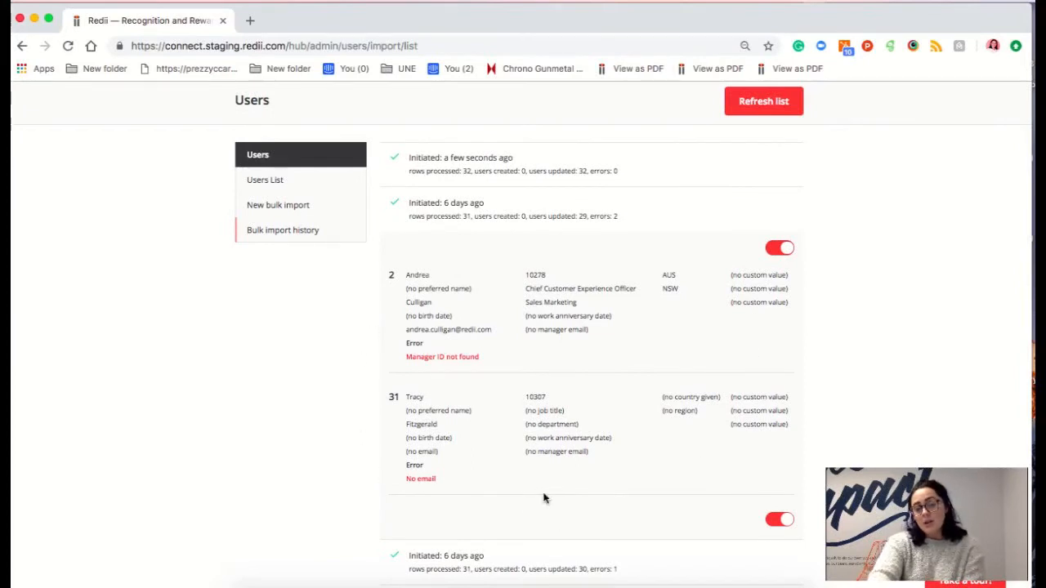
pyautogui.moveTo(405, 356); pyautogui.dragTo(492, 365)
pyautogui.click(495, 366)
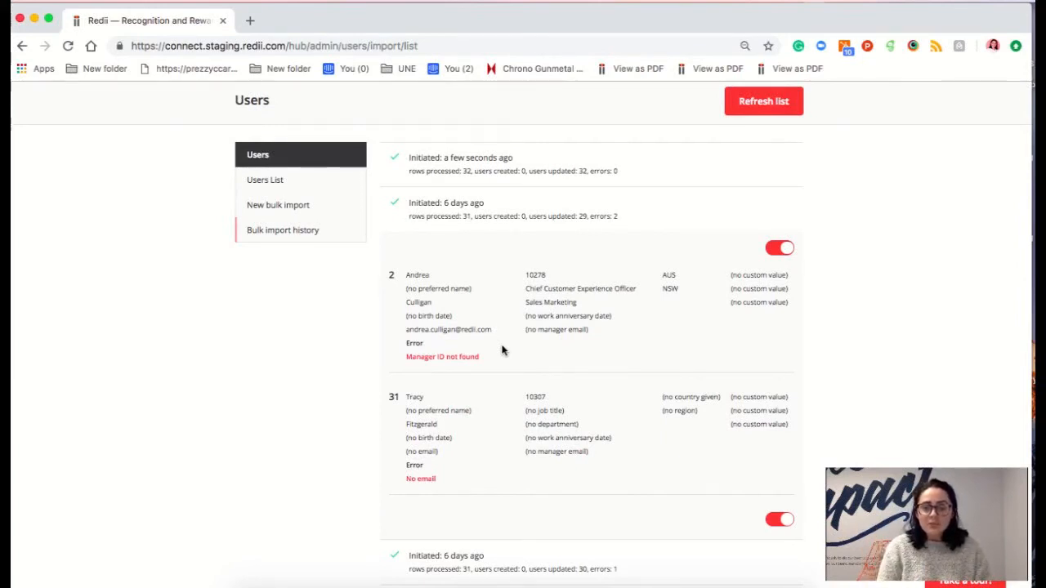
pyautogui.scroll(-2, 490, 408)
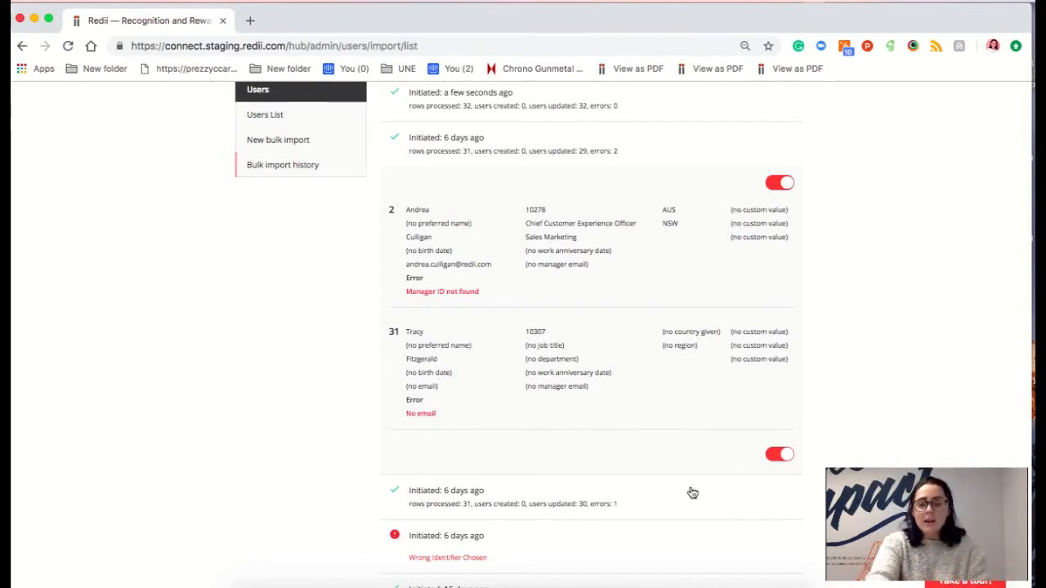
pyautogui.click(777, 456)
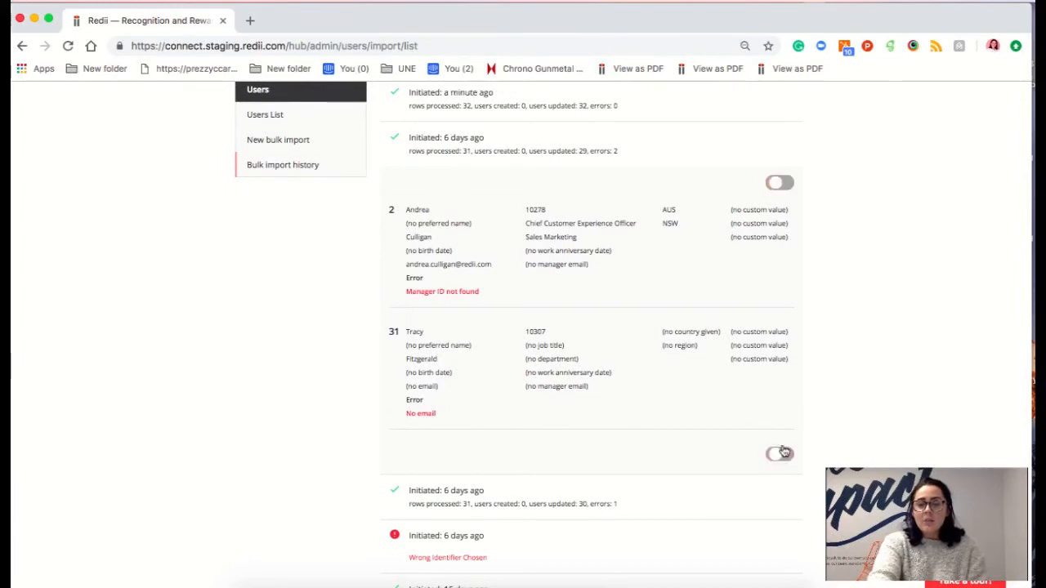
pyautogui.click(649, 147)
# - Examine only the error row of the 6-day-old import with 1 error, then clear the filter and collapse the import
pyautogui.click(641, 192)
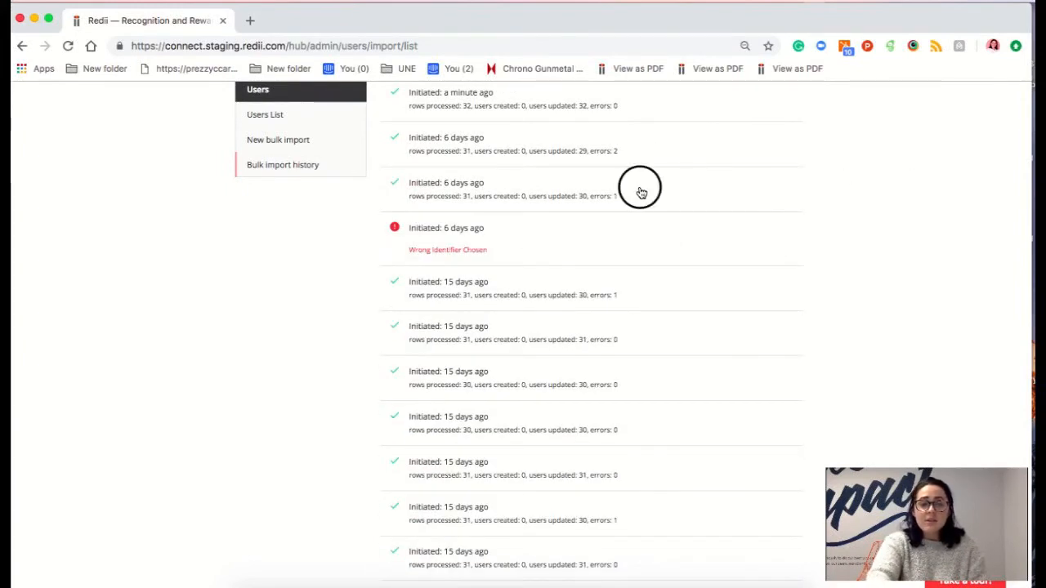
pyautogui.click(780, 227)
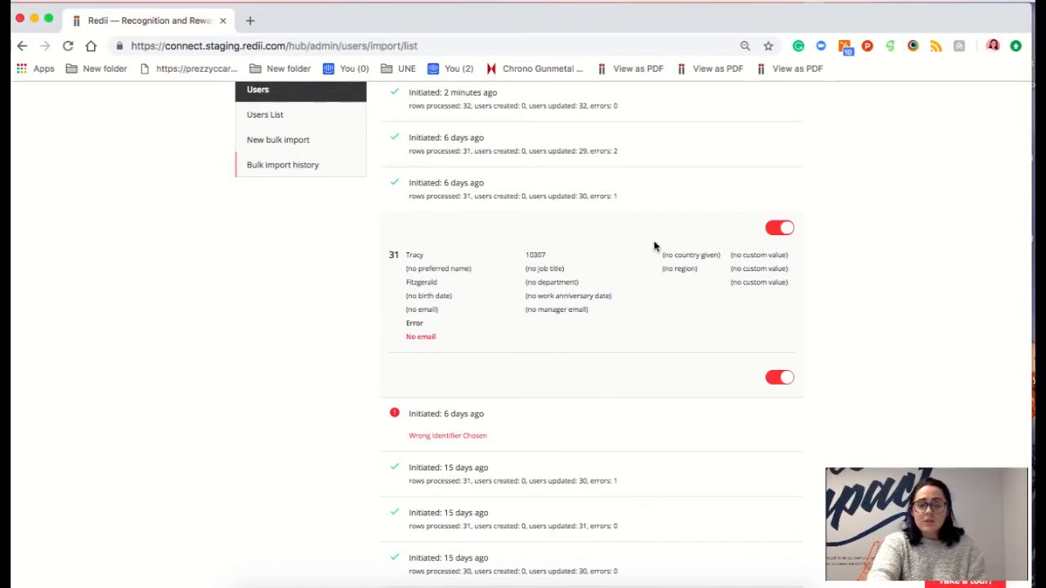
pyautogui.click(778, 229)
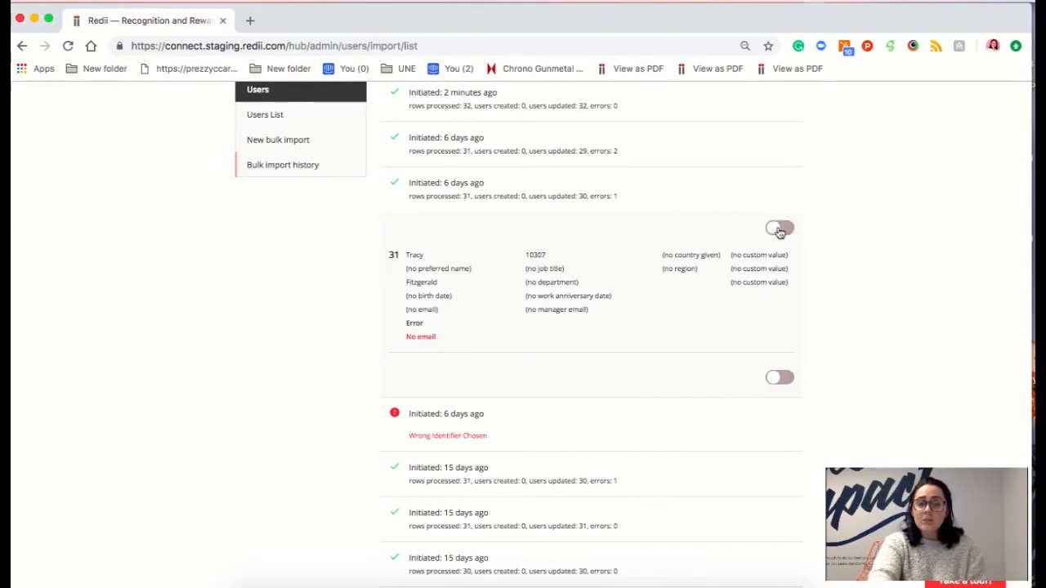
pyautogui.click(674, 196)
# - Expand the latest 15-day-old import, filter it to error rows only to examine the error, and clear the filter
pyautogui.scroll(-1, 636, 316)
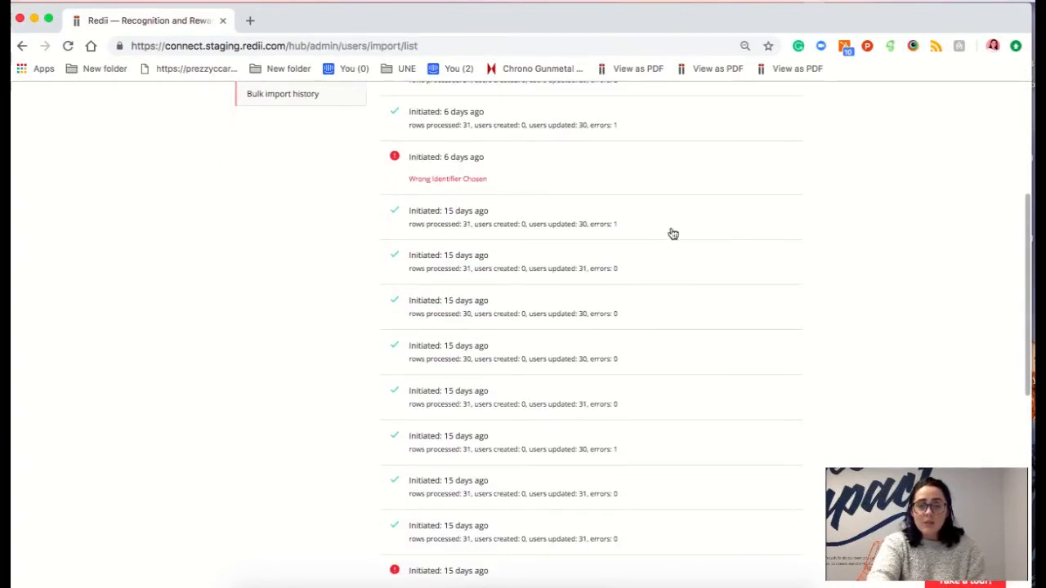
pyautogui.click(728, 234)
pyautogui.click(780, 260)
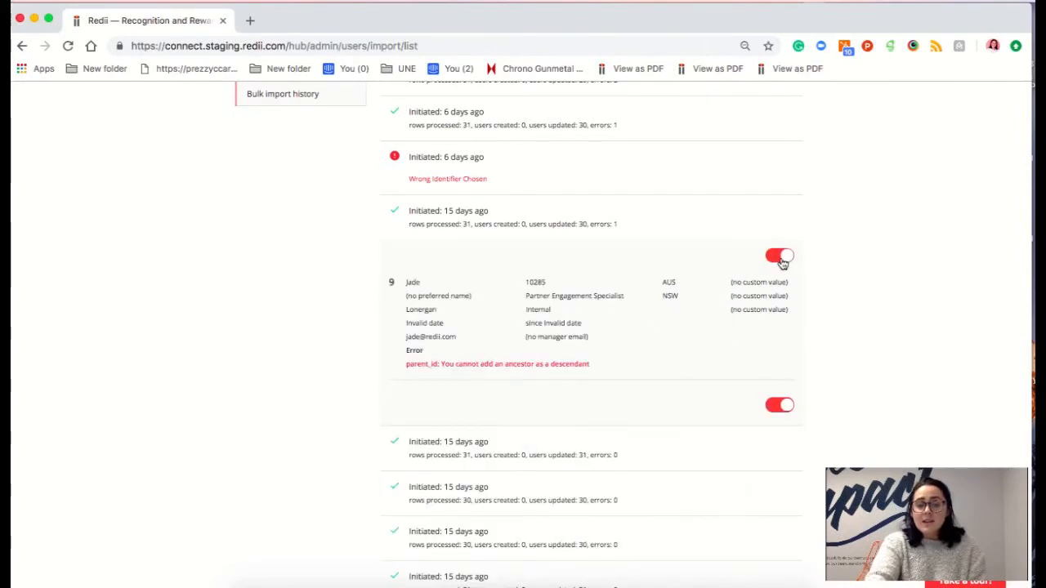
pyautogui.click(779, 257)
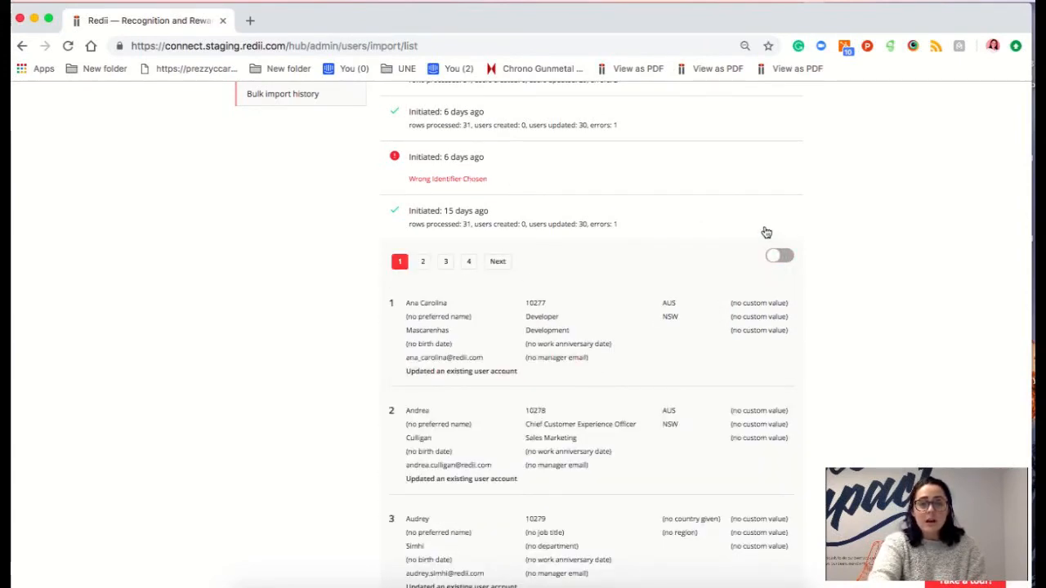
# - Expand the 6-day-old import marked Wrong Identifier Chosen to check its processed records
pyautogui.click(489, 178)
pyautogui.click(597, 164)
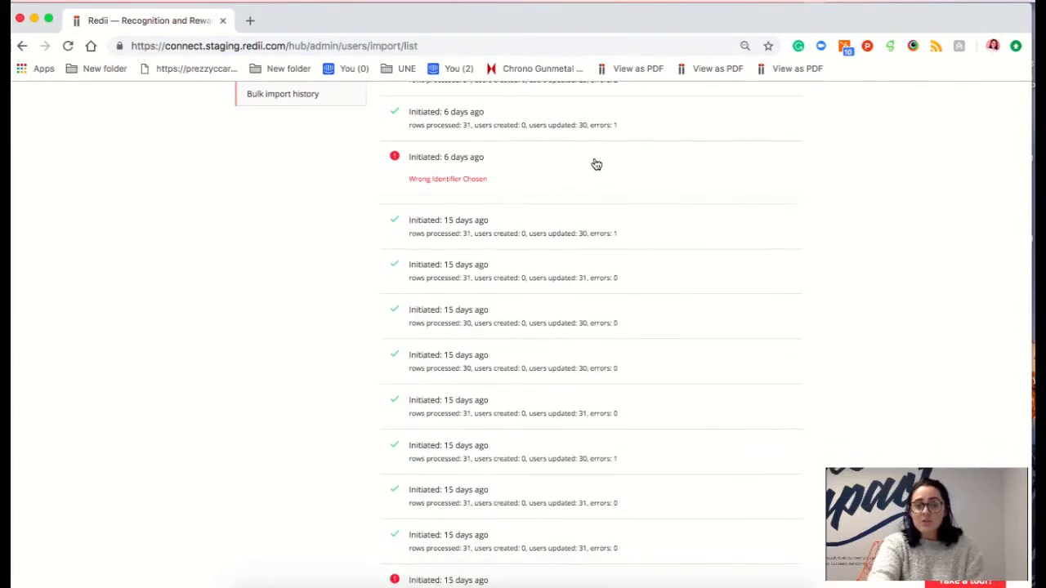
pyautogui.click(596, 165)
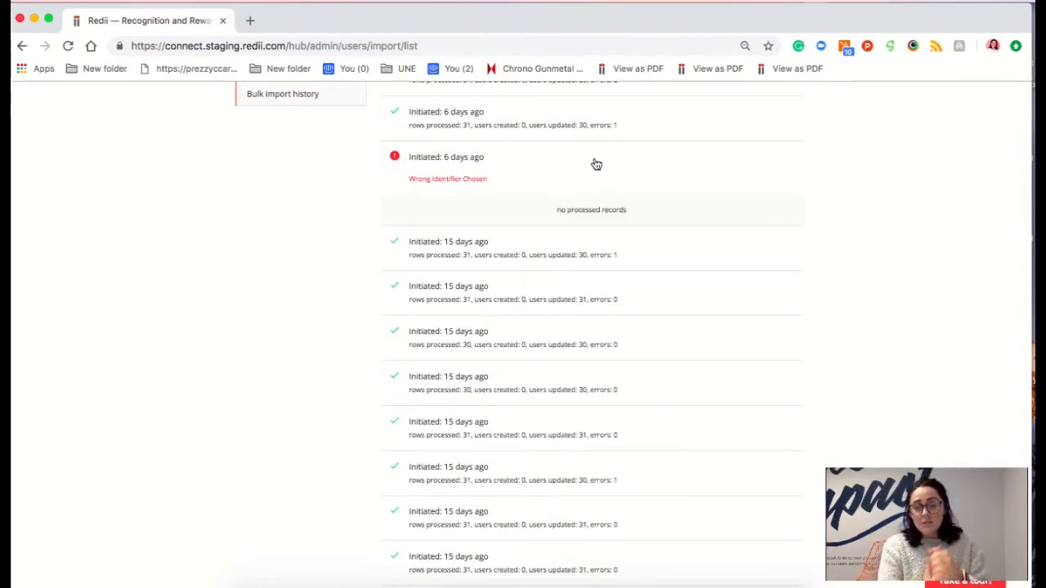
pyautogui.scroll(2, 564, 176)
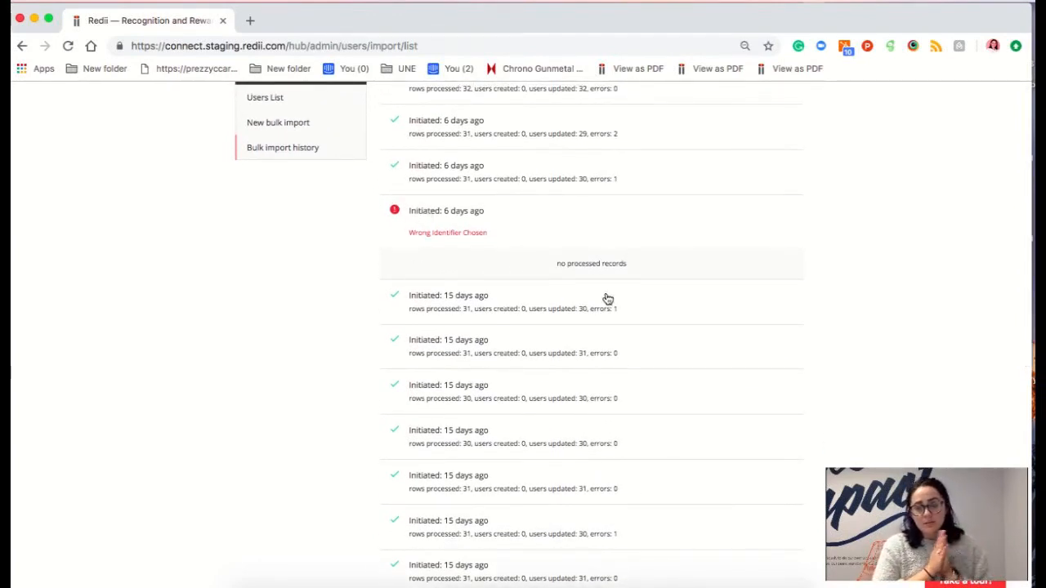
# - Open the new bulk import page and choose Email Address as the unique identifier
pyautogui.click(331, 125)
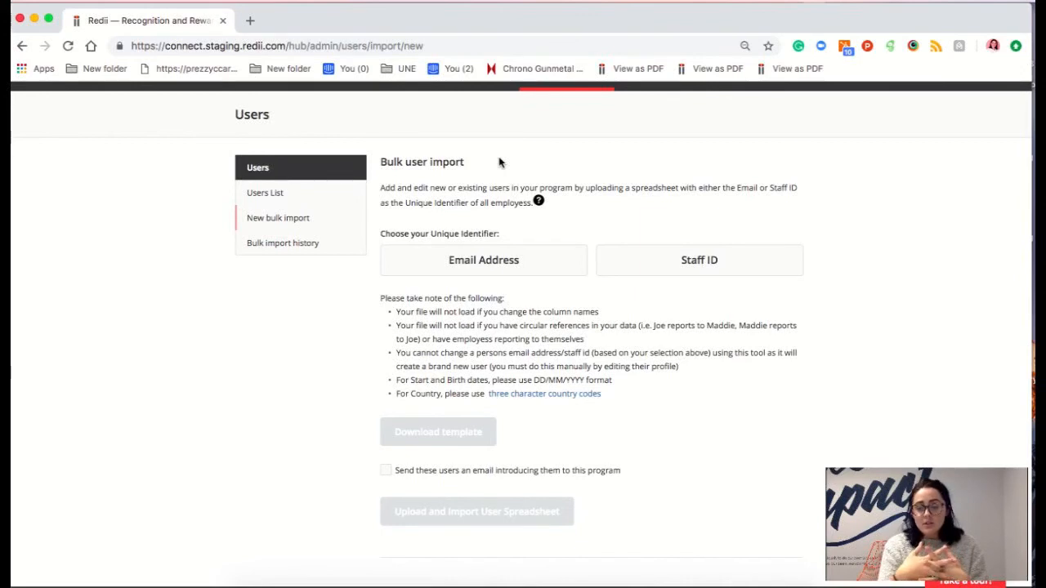
pyautogui.click(464, 263)
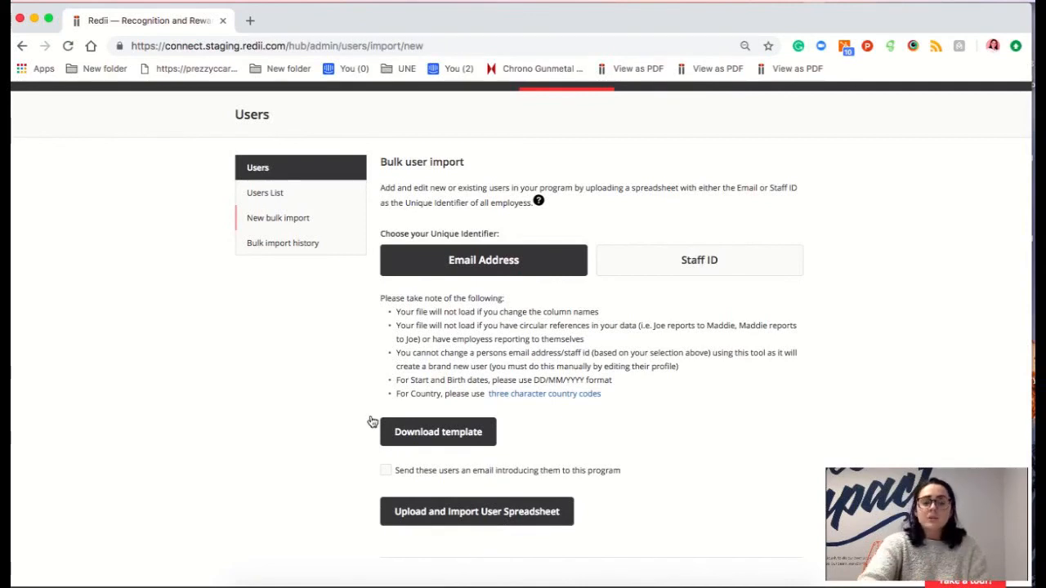
pyautogui.scroll(1, 380, 417)
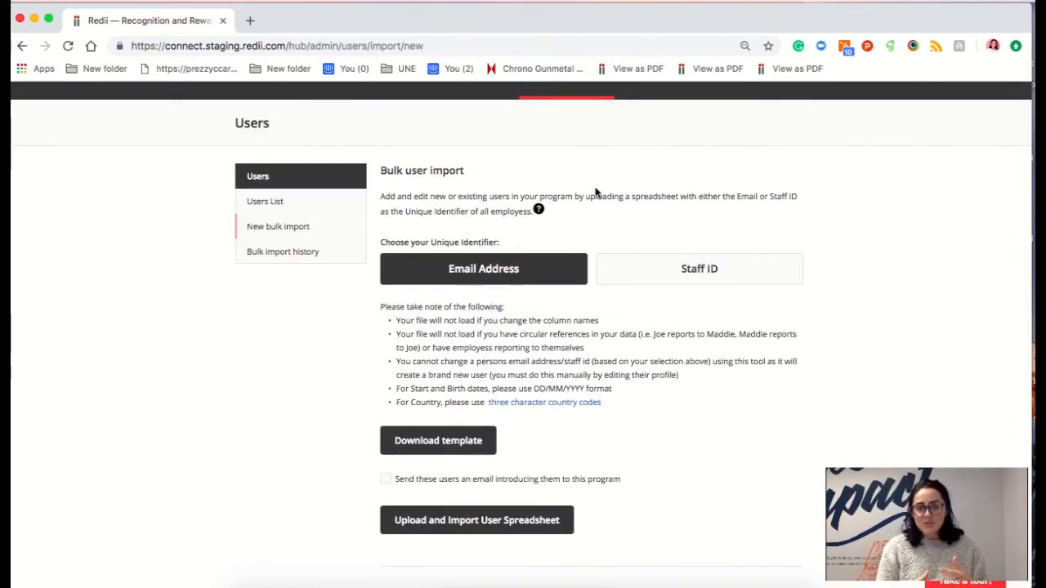